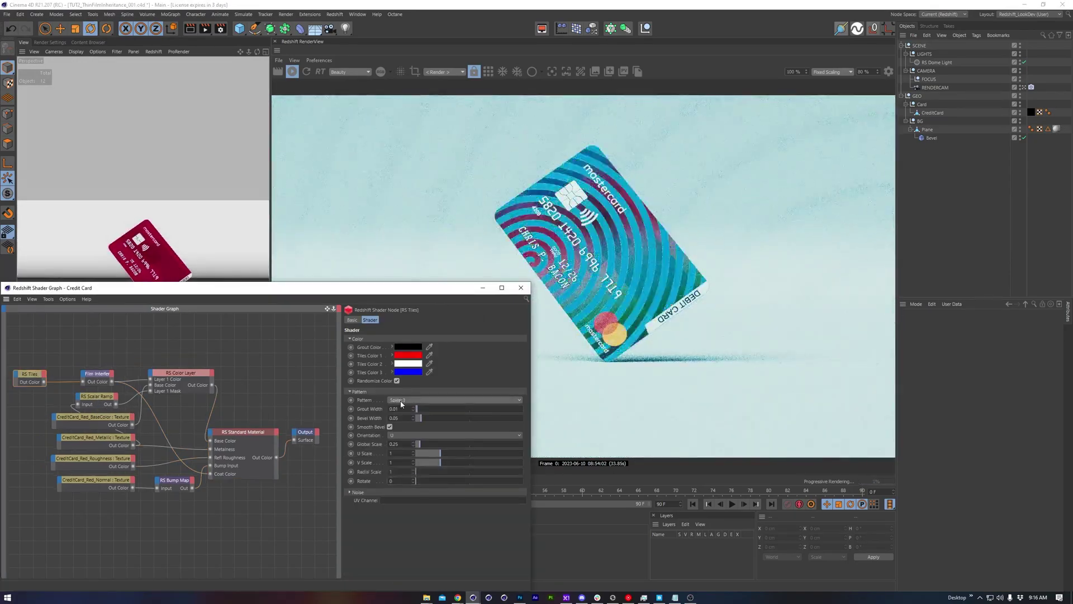
# Choose a different pattern for the RS Tiles shader and rotate the Card object slightly
pyautogui.click(400, 400)
pyautogui.click(400, 401)
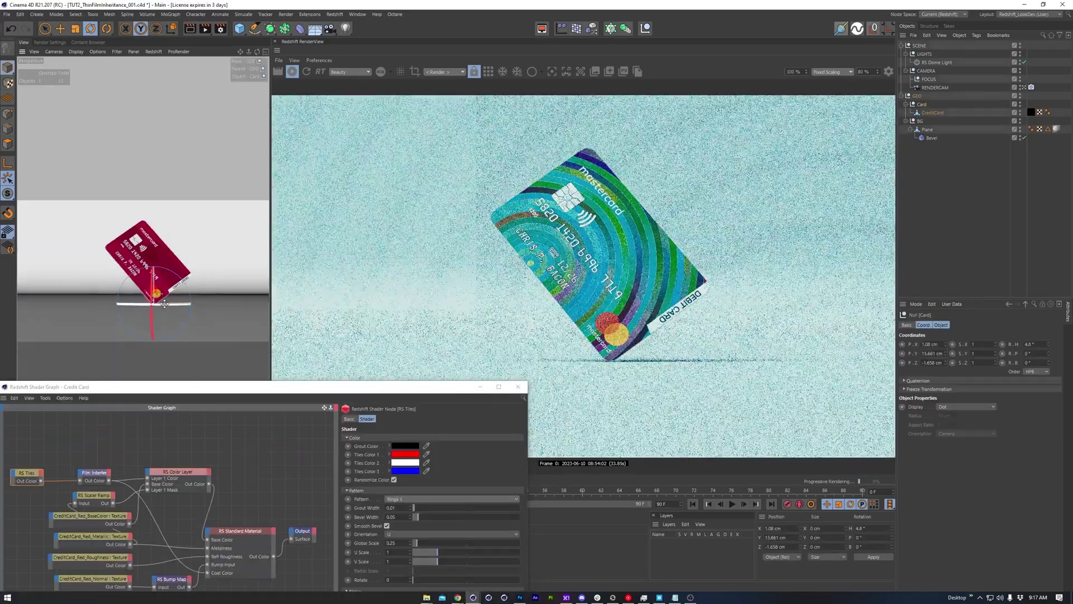
pyautogui.moveTo(139, 358); pyautogui.dragTo(164, 381)
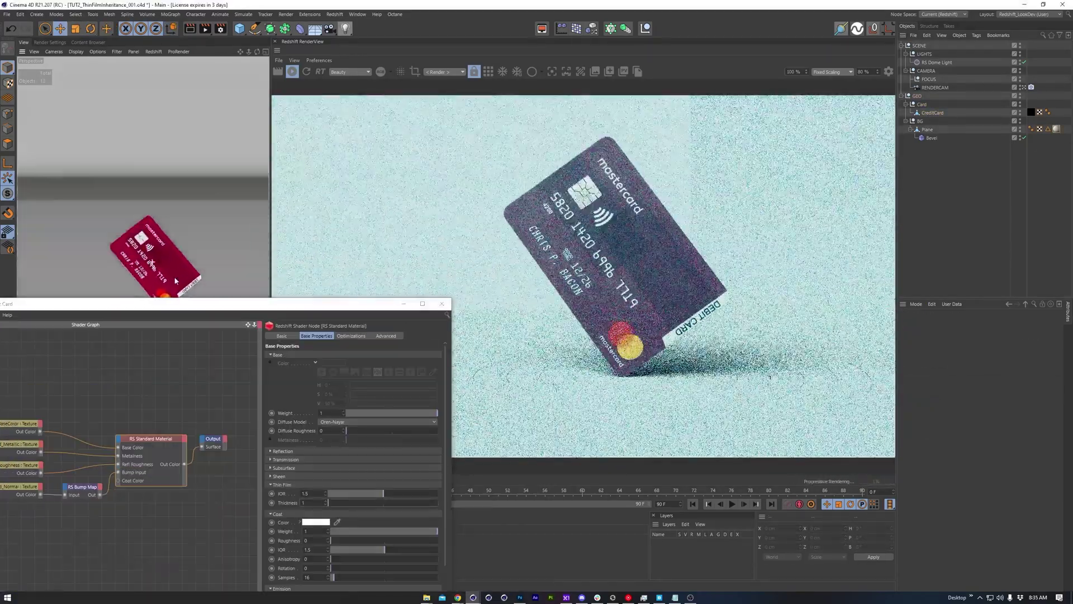
# Set the RS Standard Material's Thin Film thickness to 100
pyautogui.keyDown('alt'); pyautogui.moveTo(156, 272); pyautogui.dragTo(157, 276); pyautogui.keyUp('alt')
pyautogui.keyDown('alt'); pyautogui.moveTo(176, 270); pyautogui.dragTo(185, 280); pyautogui.keyUp('alt')
pyautogui.doubleClick(321, 503)
pyautogui.write('100')
pyautogui.press('Return')
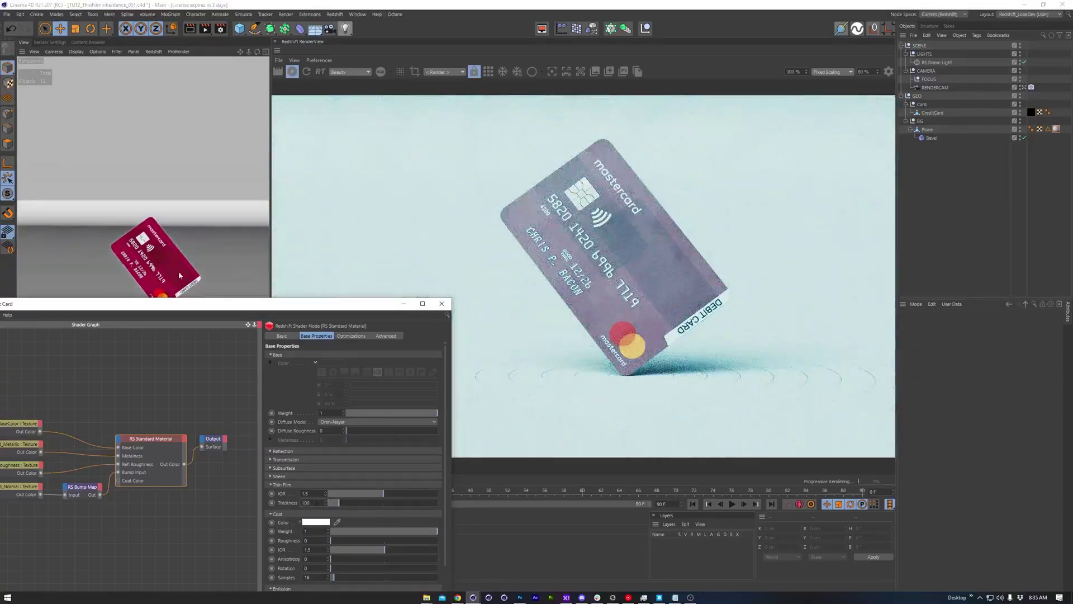
# Raise the Thin Film thickness of the credit card material to 500
pyautogui.keyDown('alt'); pyautogui.moveTo(179, 270); pyautogui.dragTo(135, 279); pyautogui.keyUp('alt')
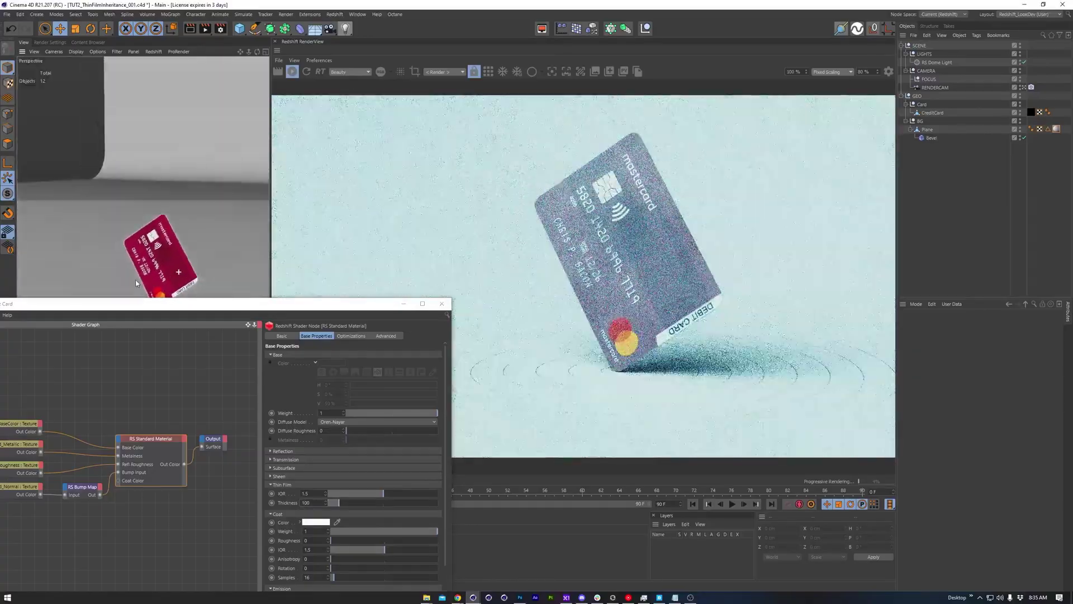
pyautogui.keyDown('alt'); pyautogui.moveTo(135, 279); pyautogui.dragTo(177, 274); pyautogui.keyUp('alt')
pyautogui.doubleClick(321, 502)
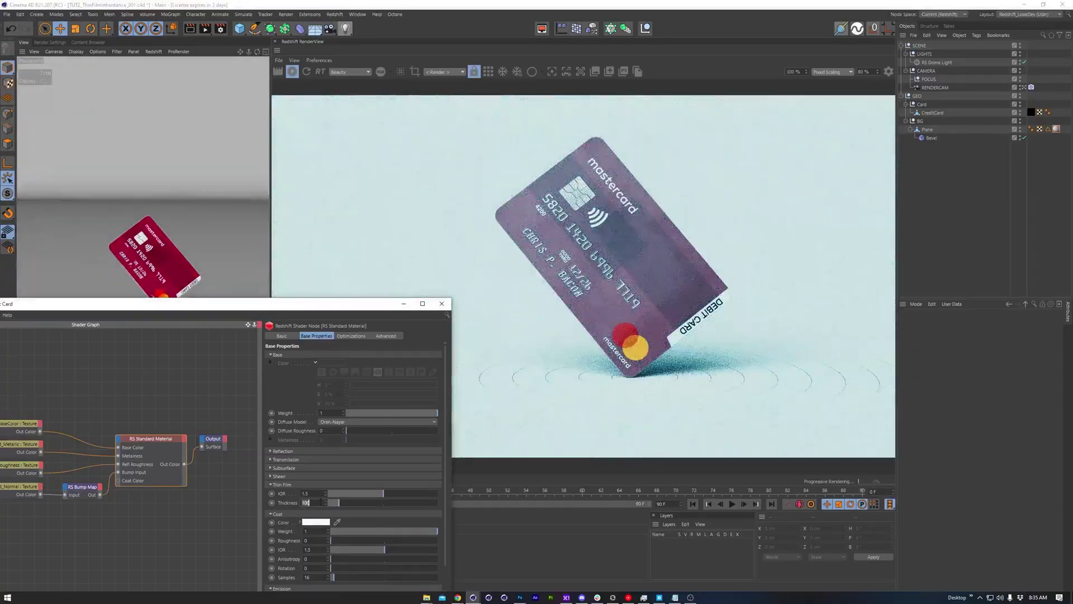
pyautogui.write('500')
pyautogui.press('Return')
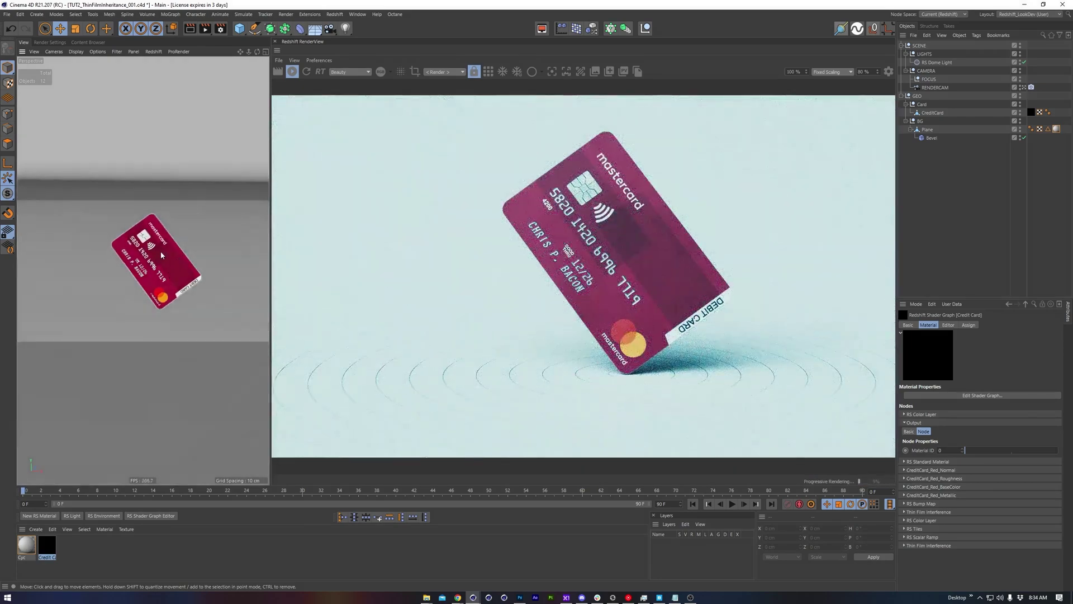
# Bring up the Thin Film settings of the RS Standard Material by collapsing its Transmission and Reflection sections, keeping the rendered card in sight
pyautogui.keyDown('alt'); pyautogui.moveTo(168, 250); pyautogui.dragTo(170, 257); pyautogui.keyUp('alt')
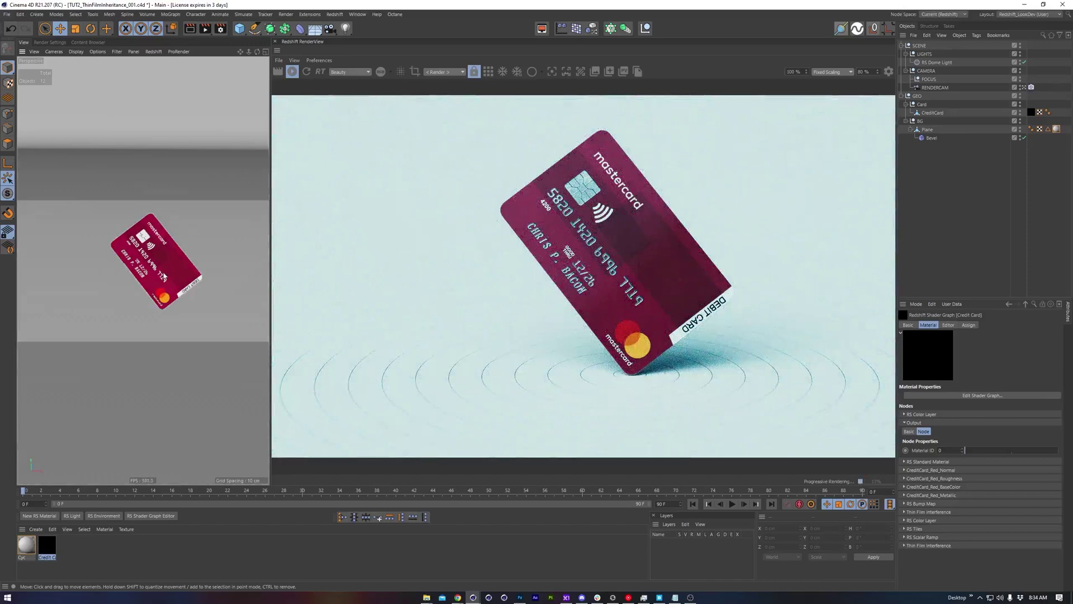
pyautogui.keyDown('alt'); pyautogui.moveTo(163, 273); pyautogui.dragTo(168, 264); pyautogui.keyUp('alt')
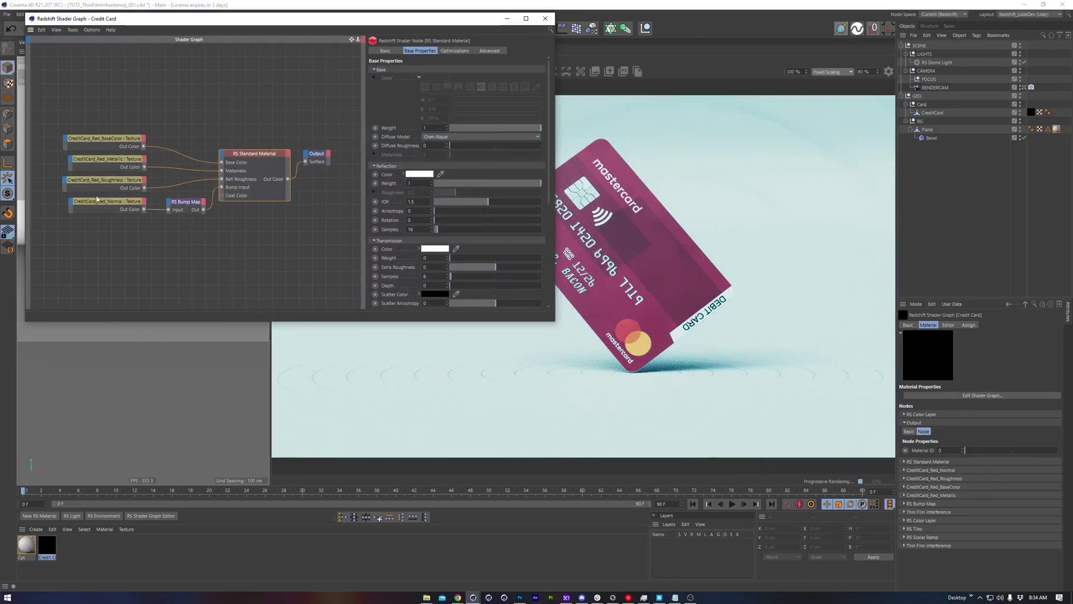
pyautogui.click(251, 158)
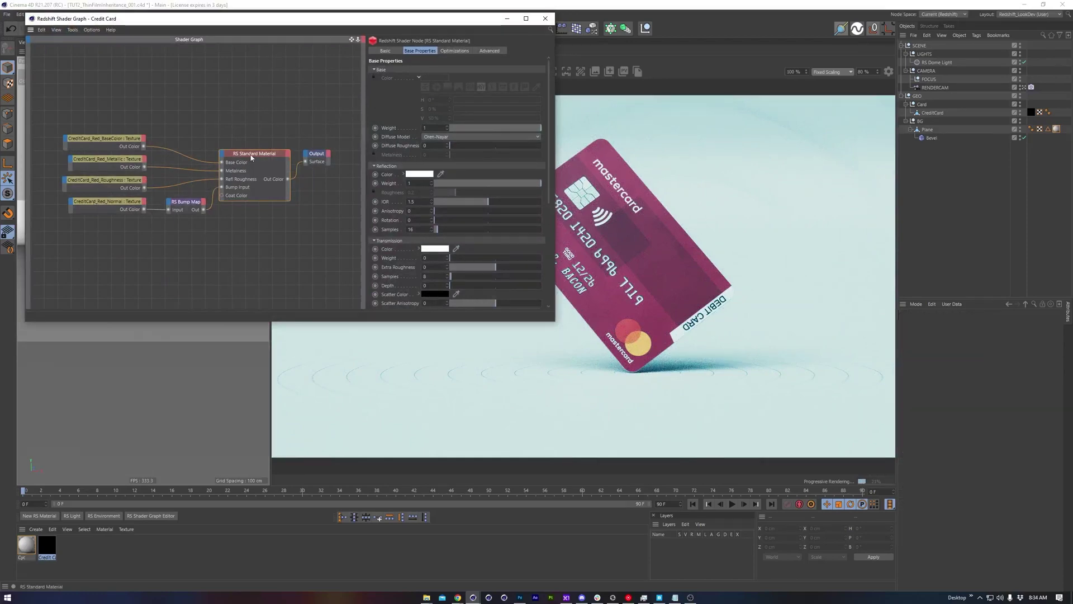
pyautogui.moveTo(338, 21); pyautogui.dragTo(236, 256)
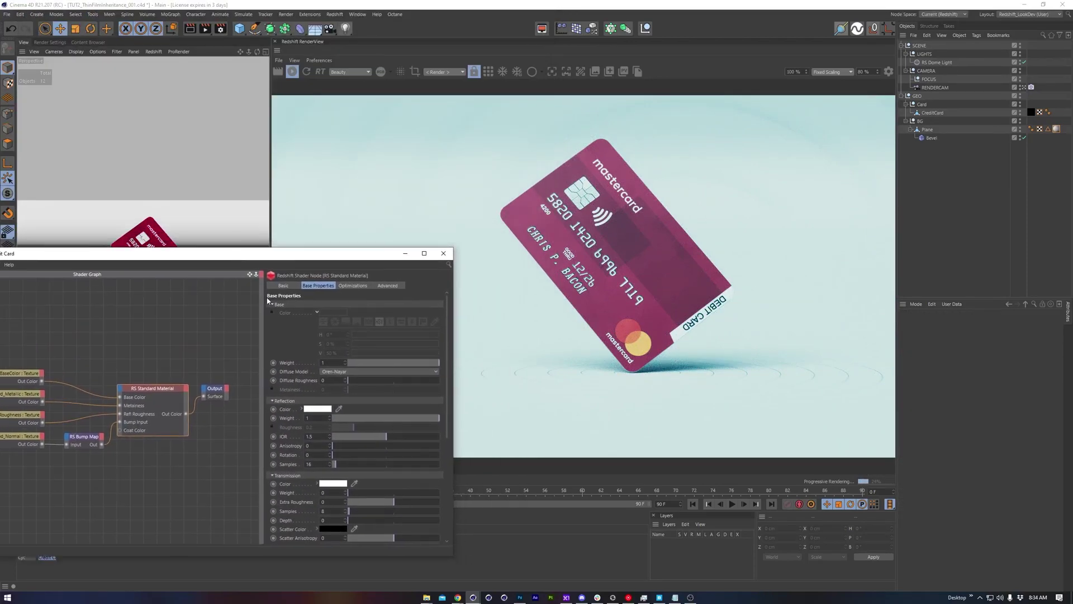
pyautogui.doubleClick(285, 475)
pyautogui.doubleClick(289, 401)
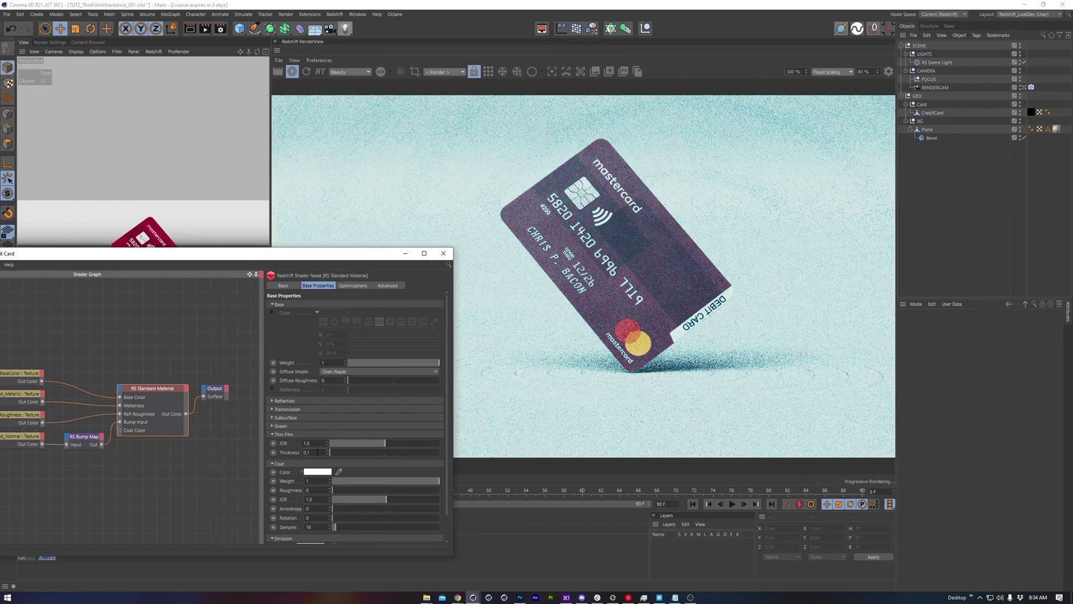
# Try Thin Film thickness values of 1 and 5 on the RS Standard Material
pyautogui.keyDown('alt'); pyautogui.moveTo(166, 230); pyautogui.dragTo(164, 307); pyautogui.keyUp('alt')
pyautogui.keyDown('alt'); pyautogui.moveTo(166, 262); pyautogui.dragTo(165, 266); pyautogui.keyUp('alt')
pyautogui.doubleClick(313, 503)
pyautogui.write('1')
pyautogui.press('Return')
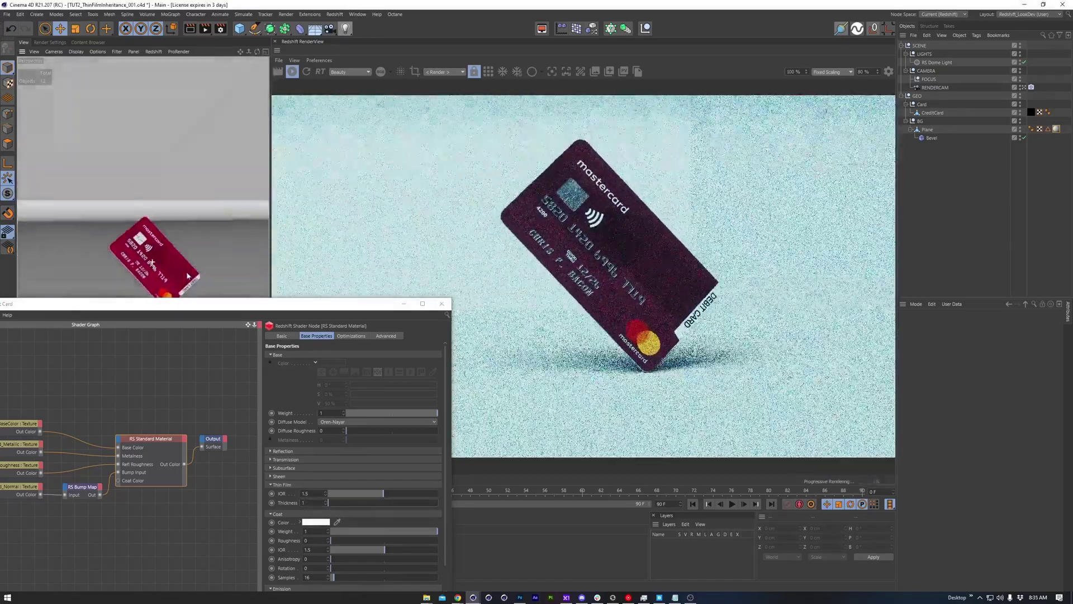
pyautogui.doubleClick(313, 503)
pyautogui.write('5')
pyautogui.press('Return')
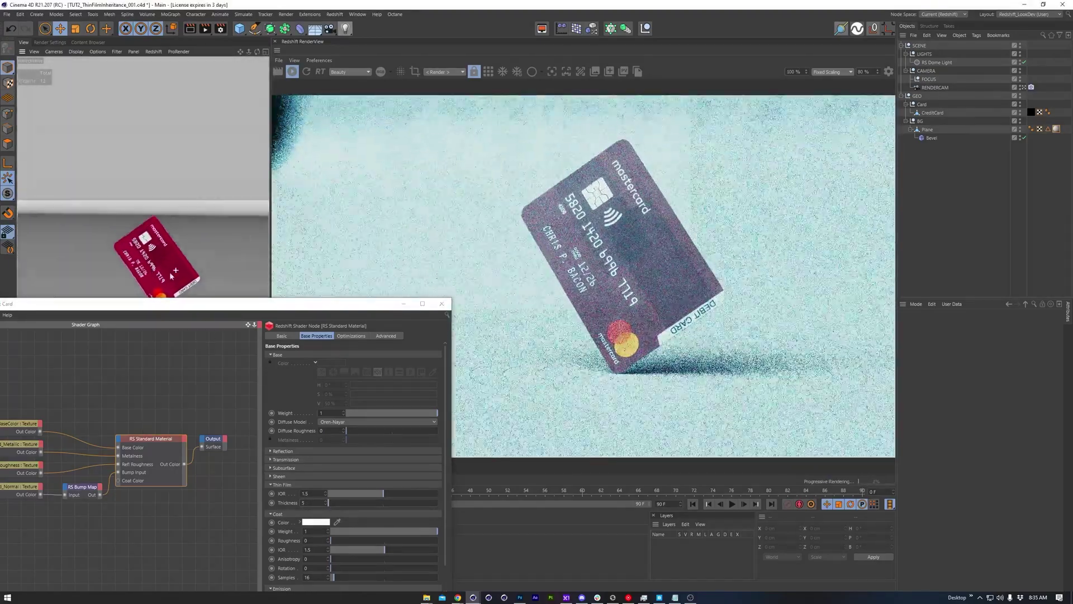
# Test higher Thin Film thickness values of 100, 500 and 1000 on the card material
pyautogui.write('100')
pyautogui.press('Return')
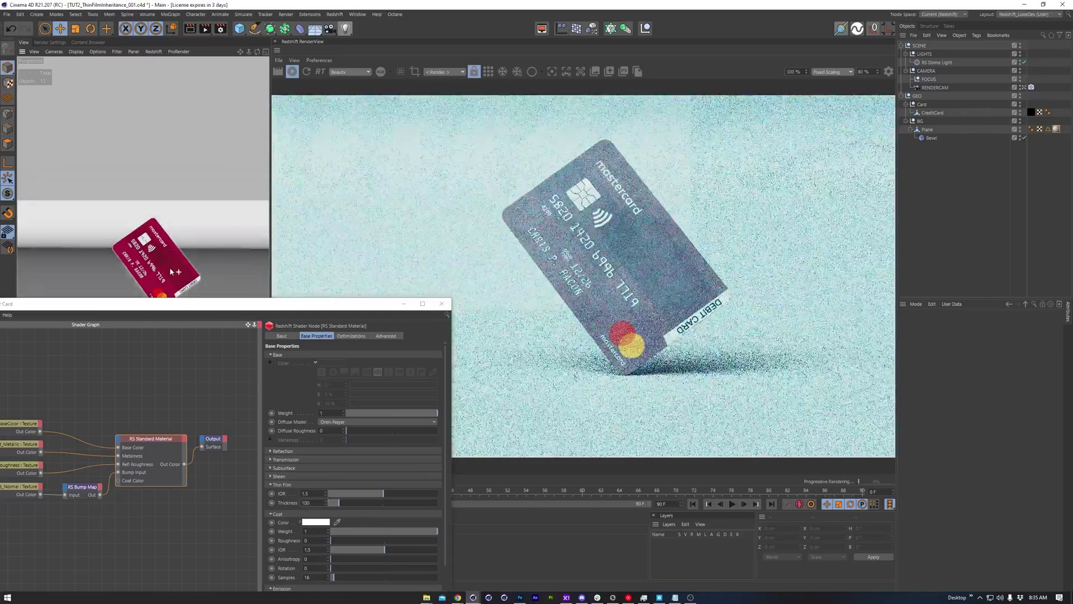
pyautogui.write('500')
pyautogui.press('Return')
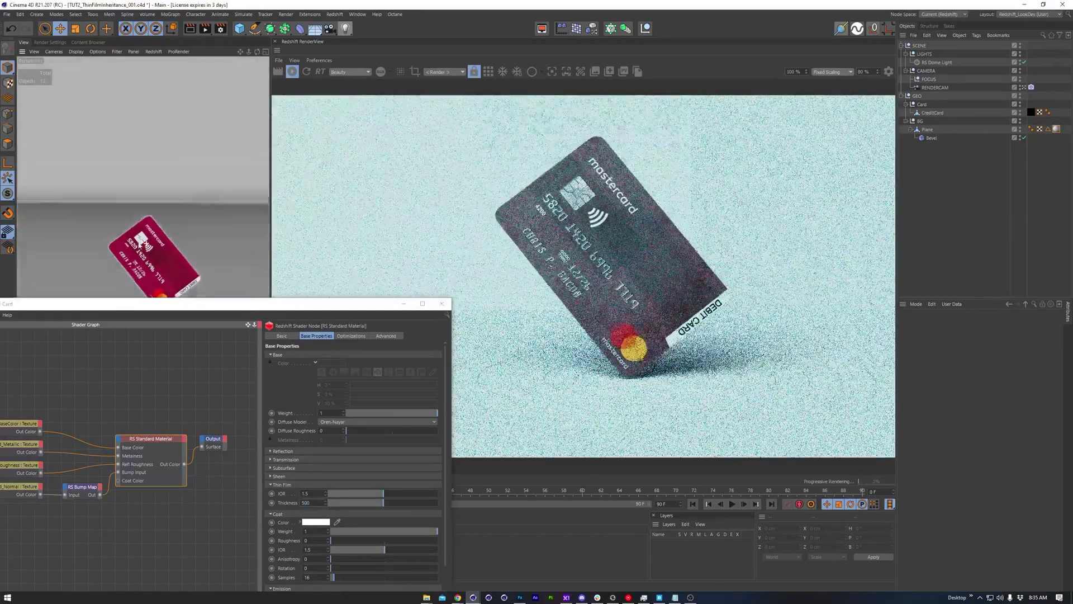
pyautogui.write('1000')
pyautogui.press('Return')
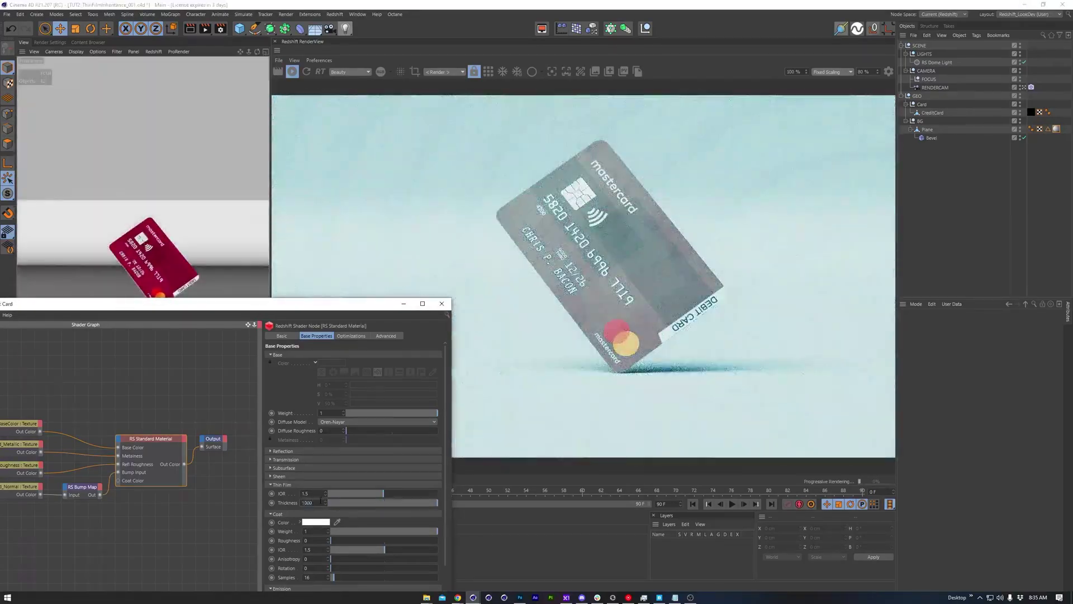
# Try higher and lower Thin Film IOR values on the card material
pyautogui.moveTo(384, 494); pyautogui.dragTo(417, 495)
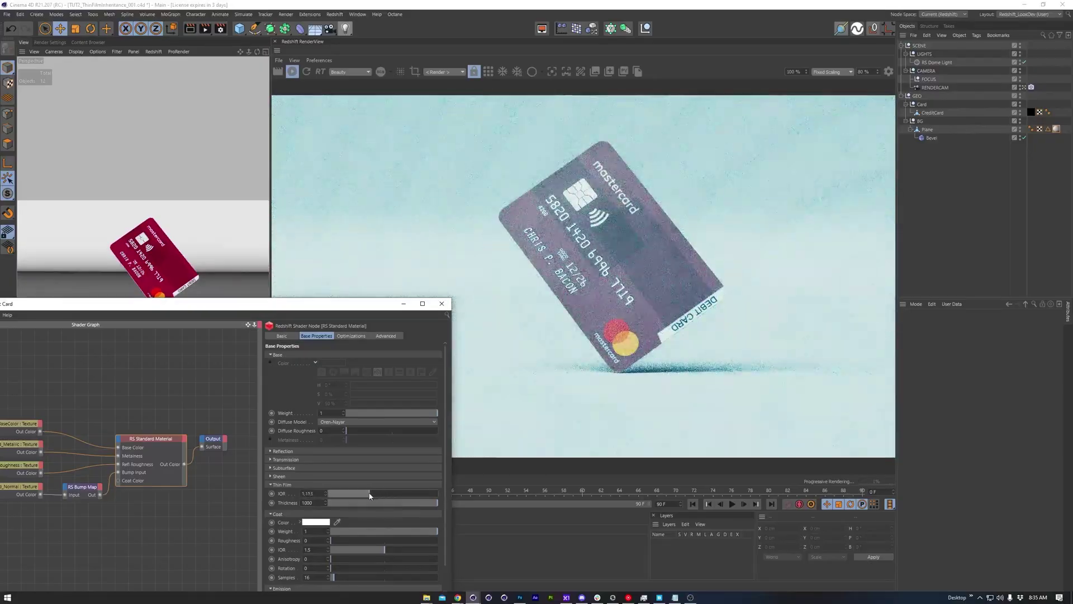
pyautogui.keyDown('alt'); pyautogui.moveTo(162, 259); pyautogui.dragTo(167, 251); pyautogui.keyUp('alt')
pyautogui.moveTo(417, 495); pyautogui.dragTo(370, 495)
pyautogui.moveTo(162, 257)
pyautogui.keyDown('alt'); pyautogui.mouseDown()
pyautogui.moveTo(173, 238)
pyautogui.moveTo(159, 246)
pyautogui.moveTo(171, 268)
pyautogui.moveTo(169, 255)
pyautogui.mouseUp(); pyautogui.keyUp('alt')
# Set the Thin Film IOR to 1.25 and its thickness to 250
pyautogui.doubleClick(316, 494)
pyautogui.write('1.25')
pyautogui.press('Return')
pyautogui.press('Tab')
pyautogui.write('250')
pyautogui.press('Return')
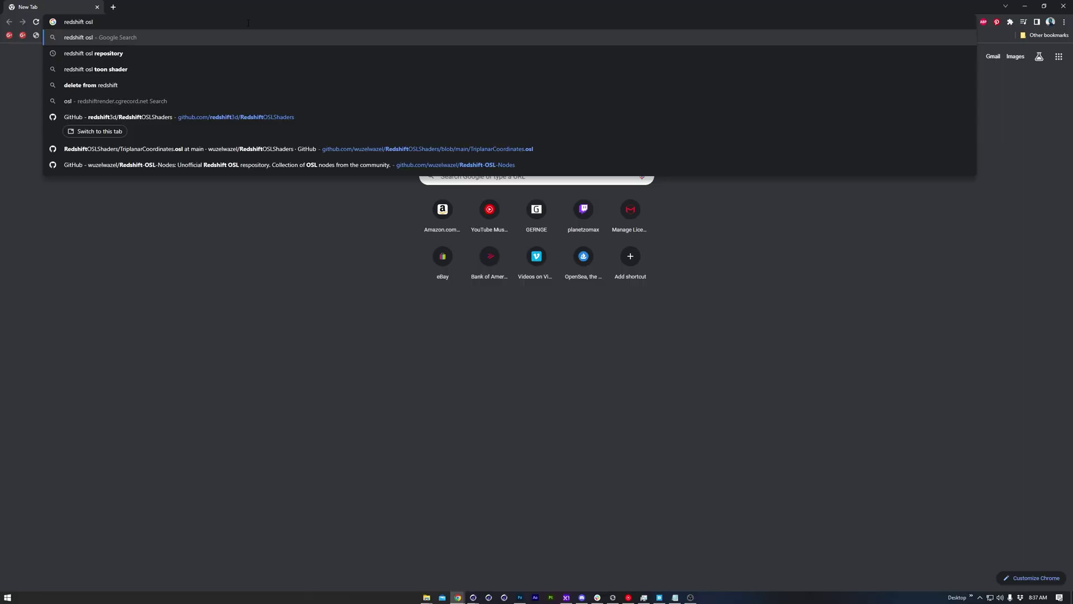
# Find the Redshift OSL shader repository on the web and open its ThinFilmInterference.osl file
pyautogui.press('Down')
pyautogui.press('Return')
pyautogui.scroll(-20, 251, 283)
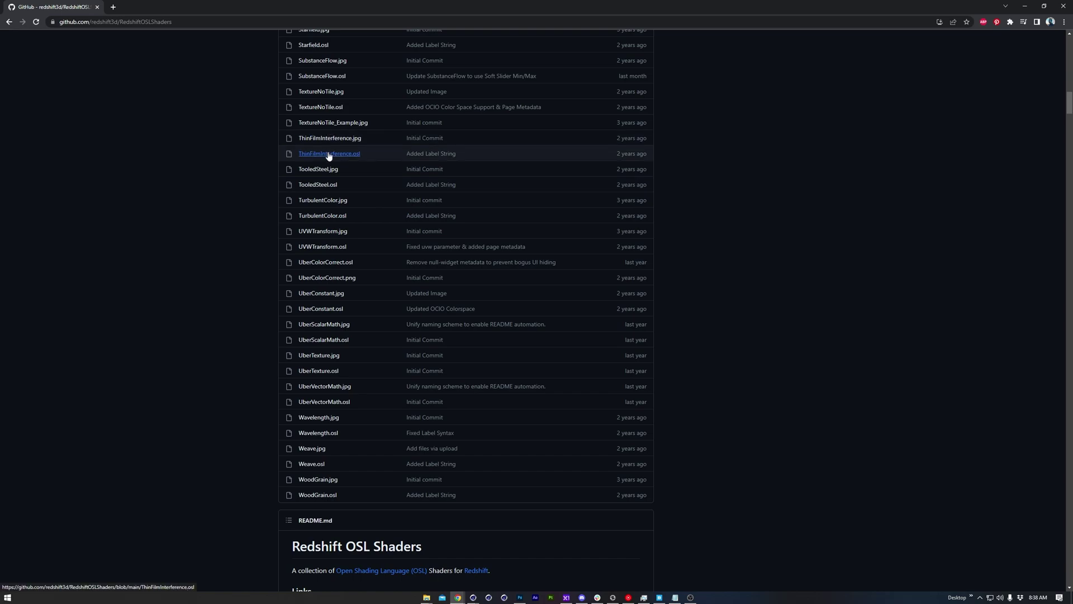
pyautogui.click(329, 154)
# Copy the complete ThinFilmInterference.osl source code and switch back to Cinema 4D
pyautogui.moveTo(304, 213); pyautogui.dragTo(391, 600)
pyautogui.moveTo(473, 597)
pyautogui.click(421, 572)
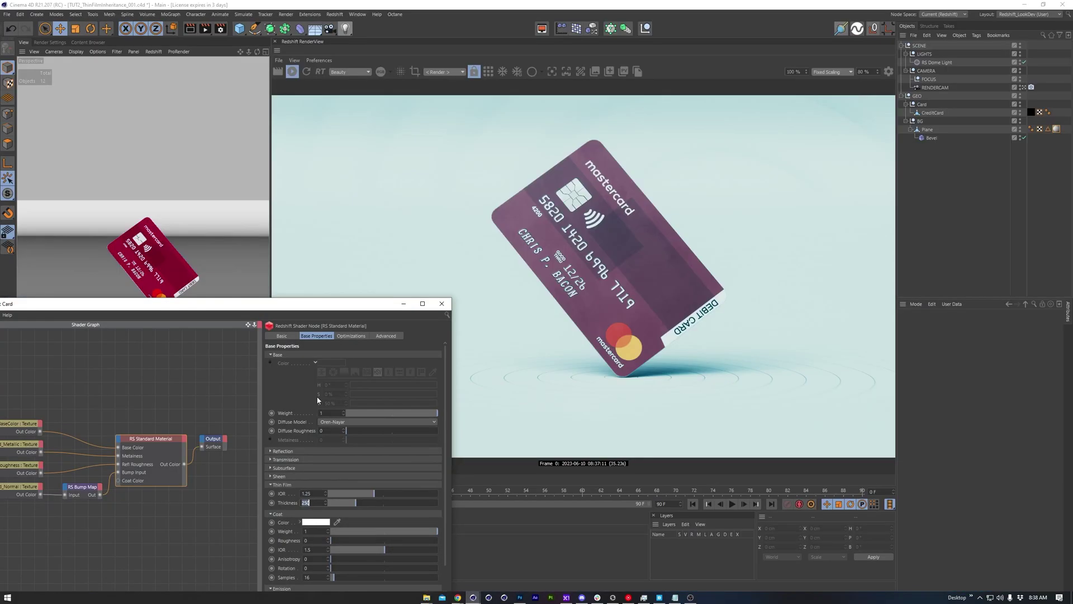
# Add an OSL Shader node to the Credit Card shader graph
pyautogui.press('Tab')
pyautogui.write('OSL')
pyautogui.press('Return')
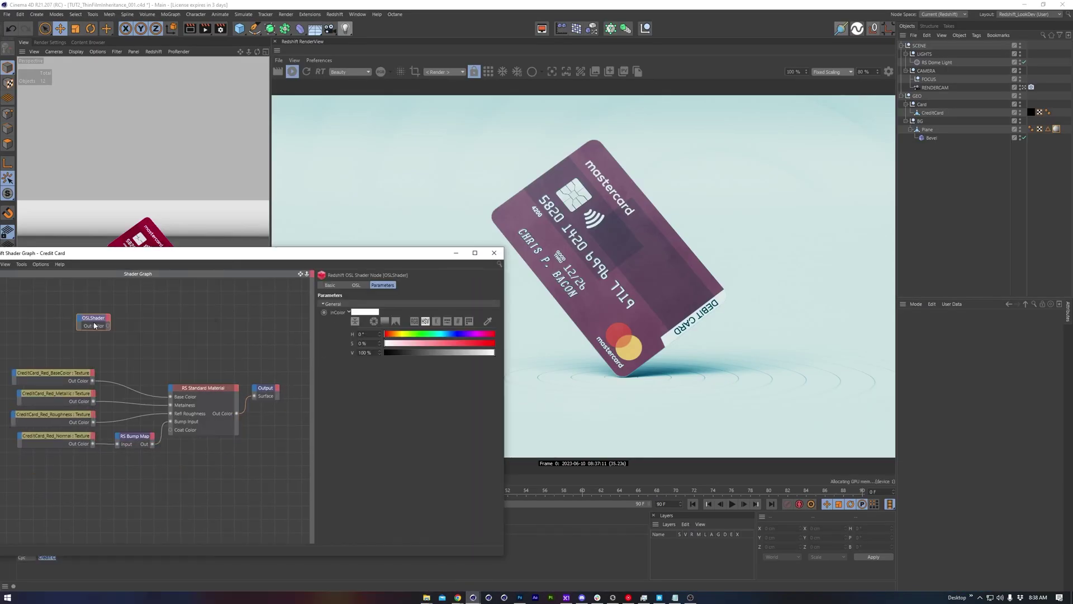
# Replace the OSL Shader node's code with the copied thin film source and compile it
pyautogui.hotkey('ctrl', 'a')
pyautogui.hotkey('ctrl', 'v')
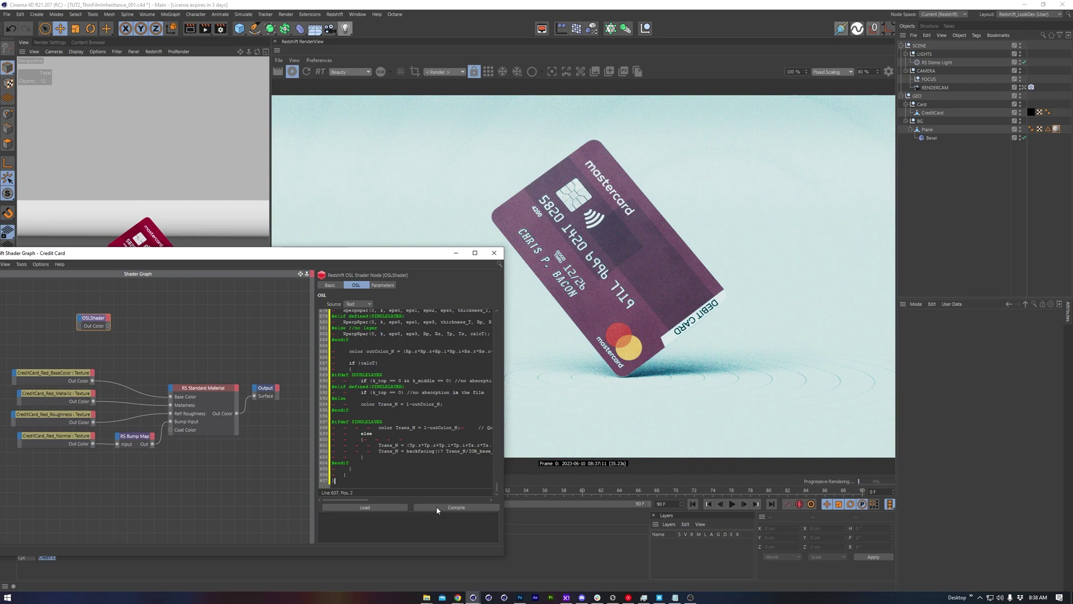
pyautogui.click(427, 506)
# Examine the Thin Film Interference node's parameters, expanding the Middle Layer, Base Layer and Extra sections
pyautogui.click(384, 286)
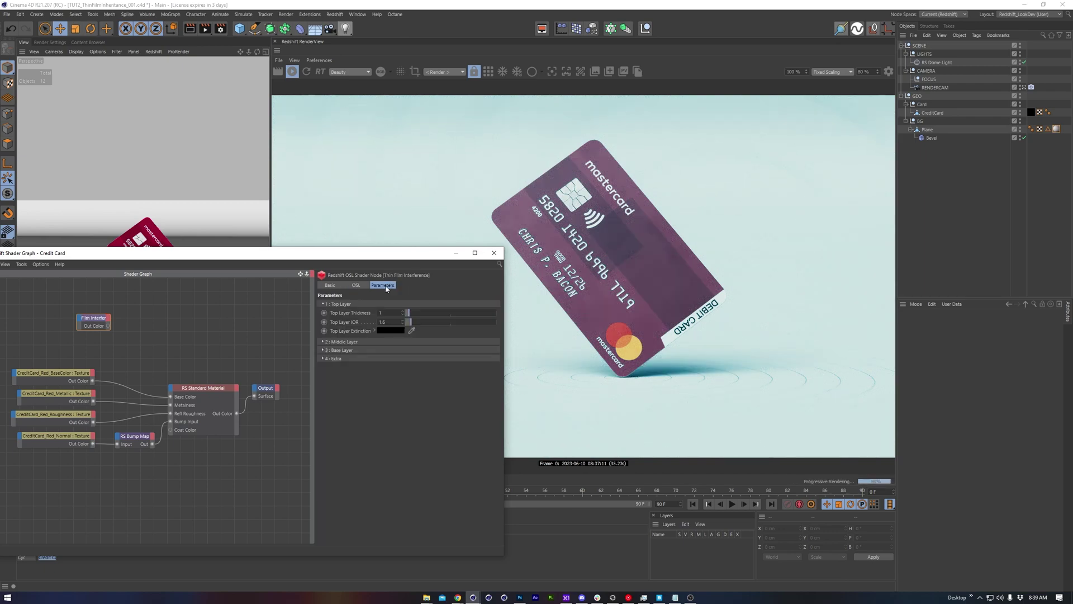
pyautogui.click(347, 341)
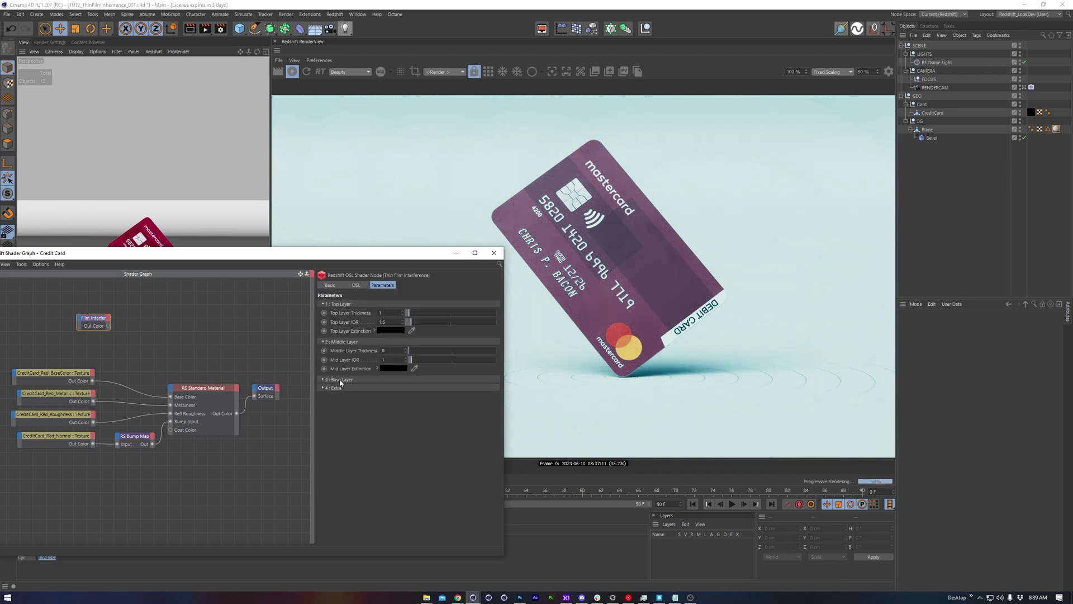
pyautogui.click(339, 380)
pyautogui.click(336, 408)
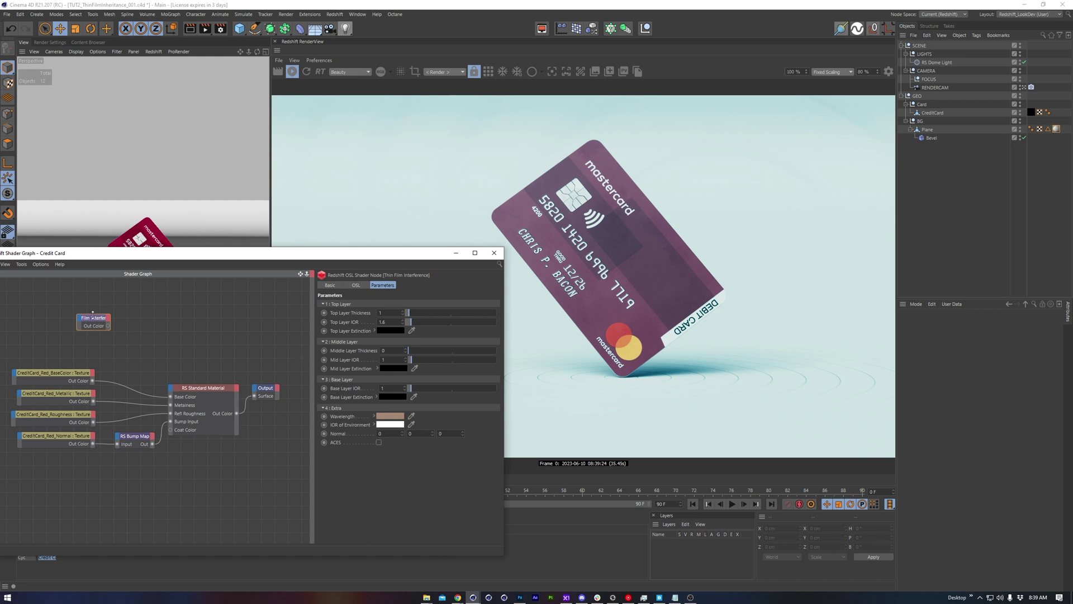
# Connect the Thin Film Interference color directly to the Output node's Surface and move the shader graph clear of the card
pyautogui.moveTo(90, 323); pyautogui.dragTo(90, 332)
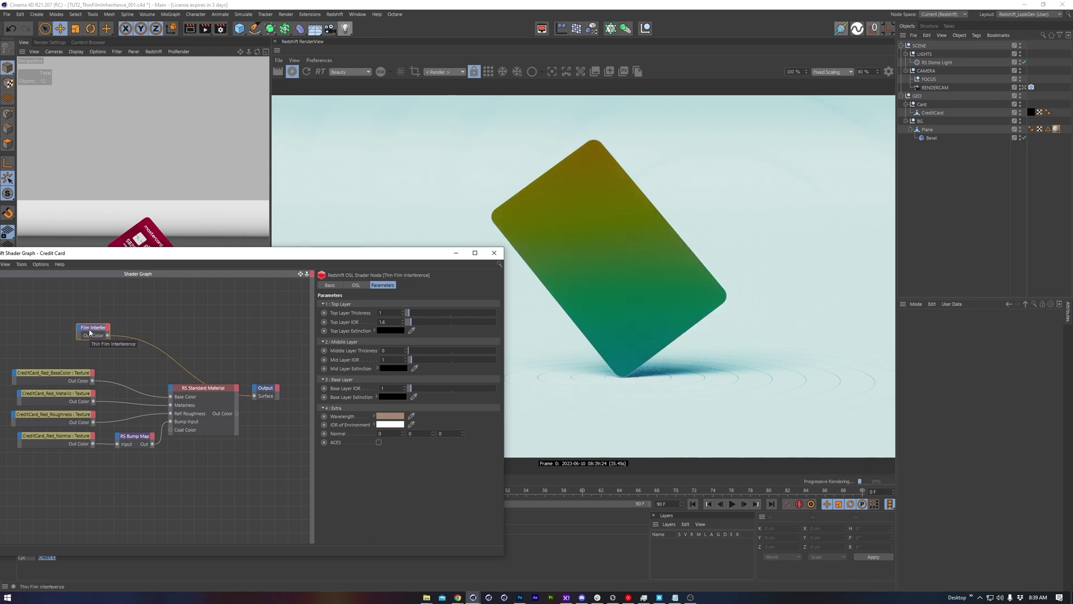
pyautogui.moveTo(159, 256); pyautogui.dragTo(189, 297)
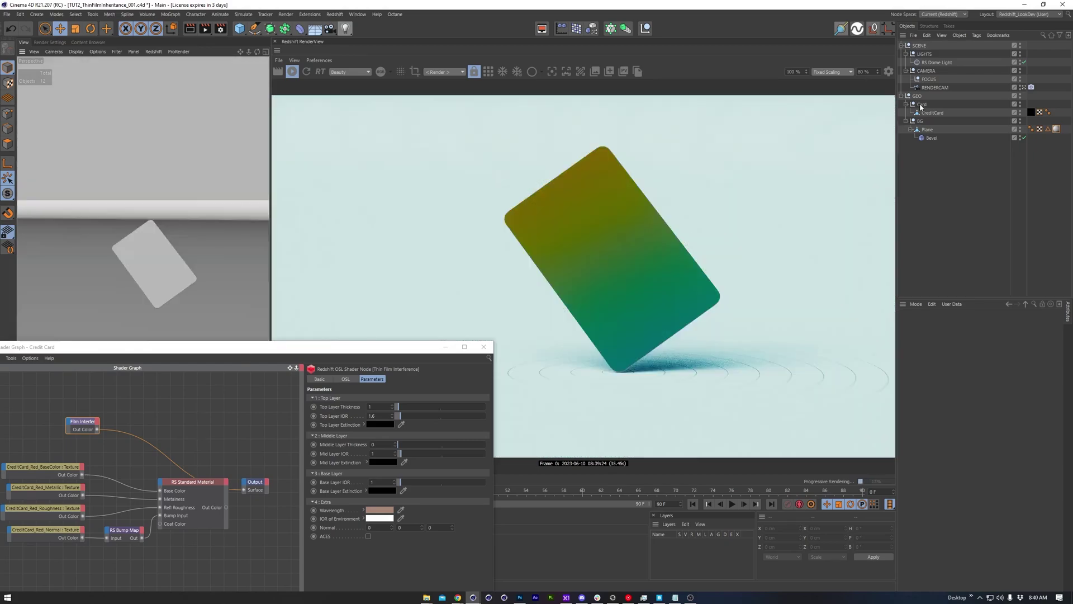
# Try rotating the card with the Rotate tool to test how the interference colors react
pyautogui.click(932, 112)
pyautogui.press('r')
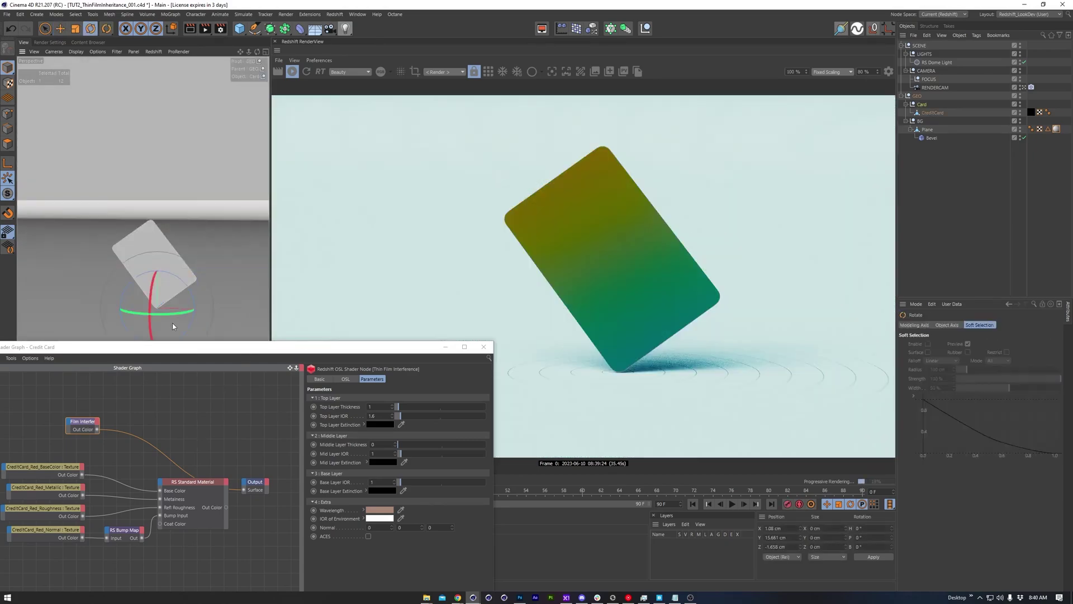
pyautogui.moveTo(172, 323)
pyautogui.mouseDown()
pyautogui.moveTo(156, 317)
pyautogui.moveTo(189, 313)
pyautogui.moveTo(179, 316)
pyautogui.mouseUp()
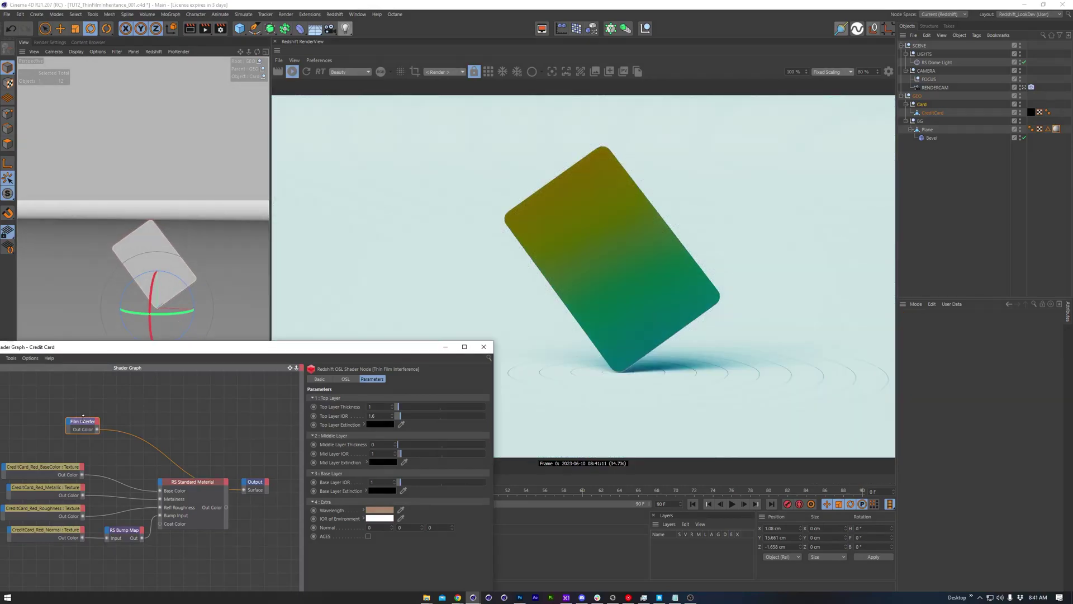
# Set the Thin Film Interference node's Top Layer Thickness to 5.35
pyautogui.moveTo(204, 351); pyautogui.dragTo(196, 248)
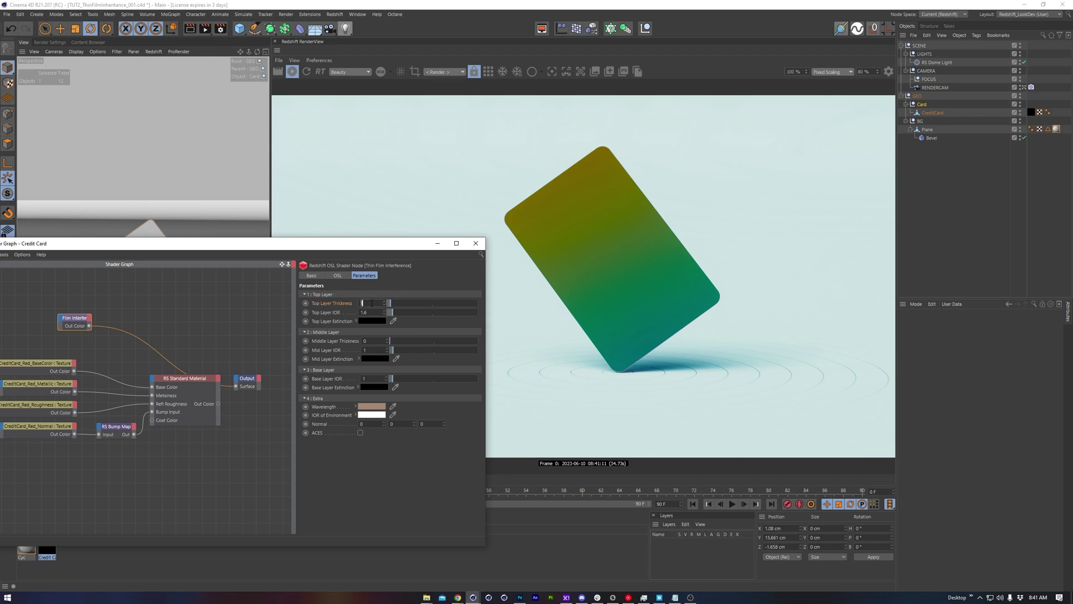
pyautogui.moveTo(371, 242); pyautogui.dragTo(369, 238)
pyautogui.moveTo(384, 298); pyautogui.dragTo(384, 298)
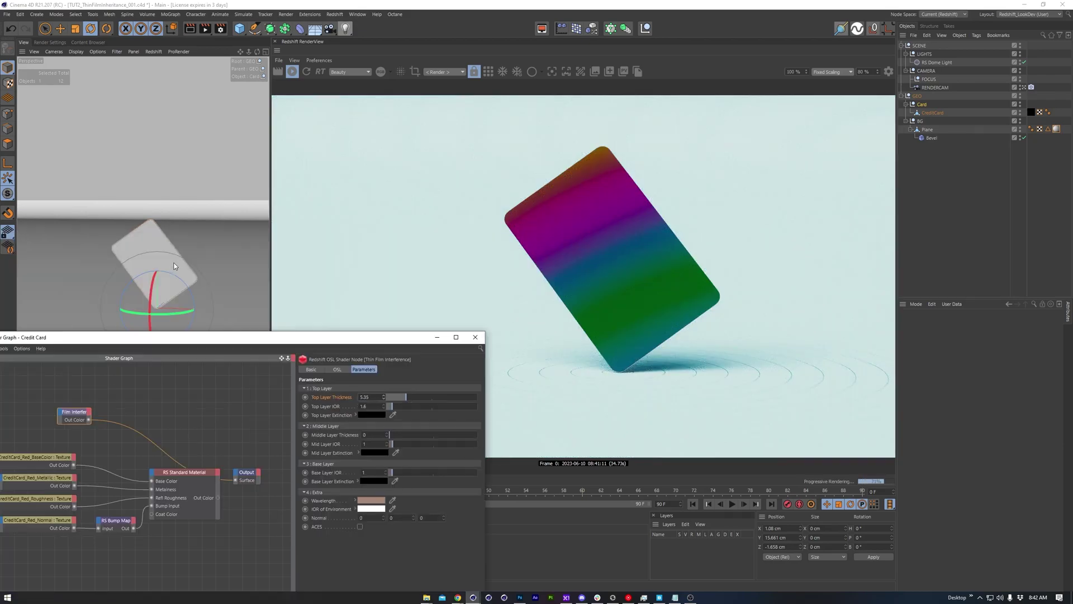
pyautogui.moveTo(173, 266); pyautogui.dragTo(194, 272)
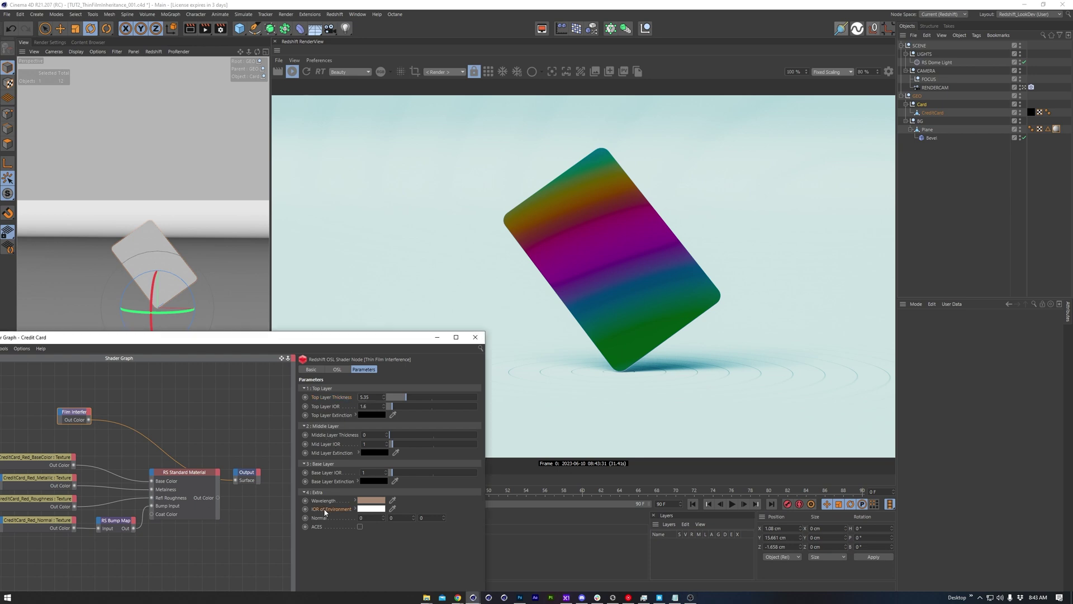
# Expand the IOR of Environment color and lower its brightness value to 60%
pyautogui.click(355, 509)
pyautogui.moveTo(467, 552); pyautogui.dragTo(471, 551)
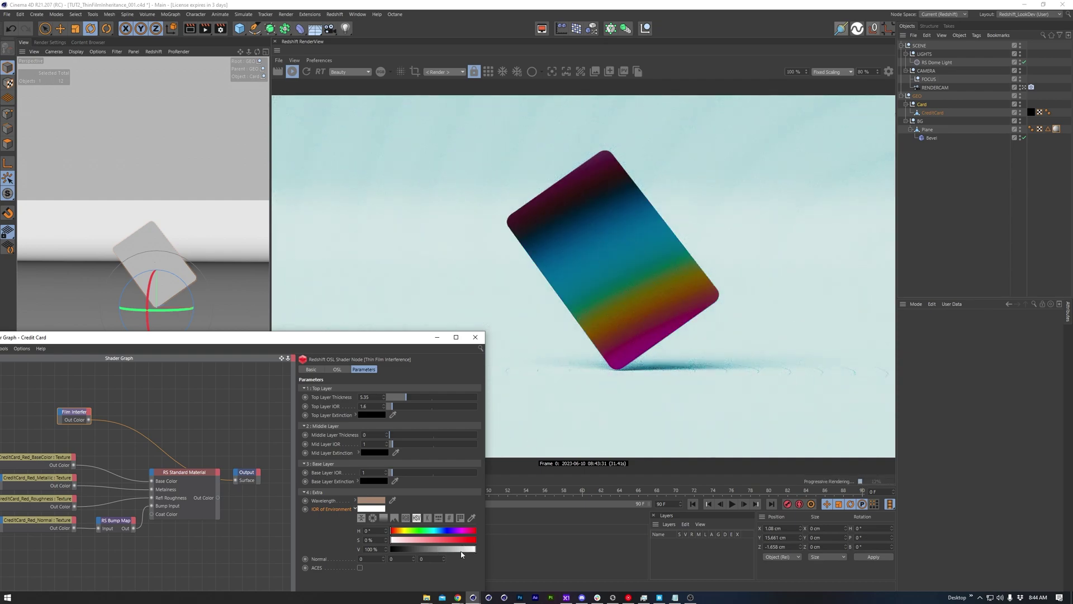
pyautogui.click(386, 551)
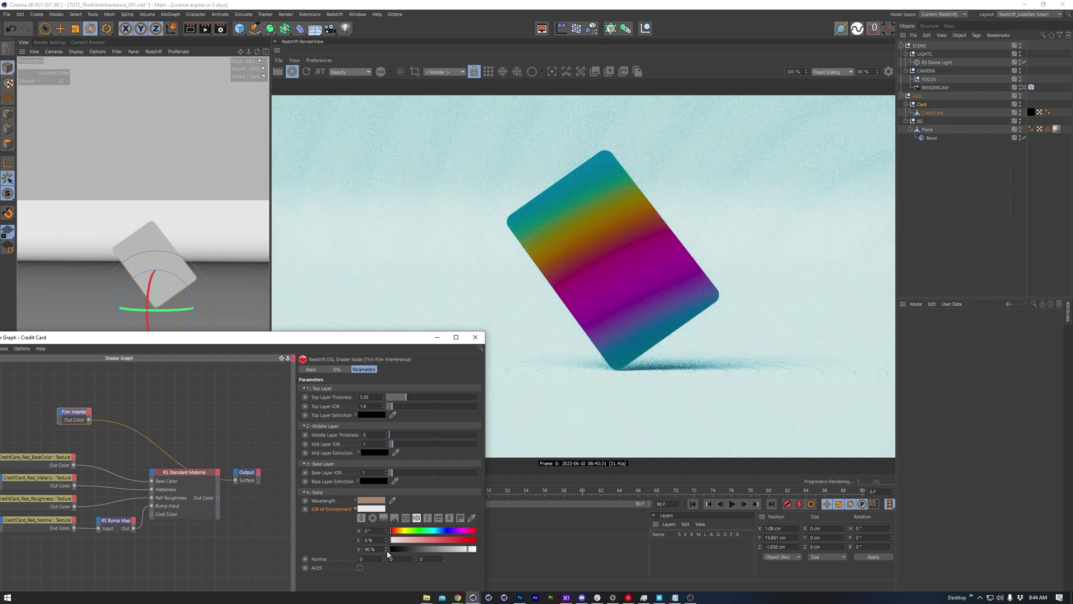
pyautogui.click(387, 551)
pyautogui.click(386, 551)
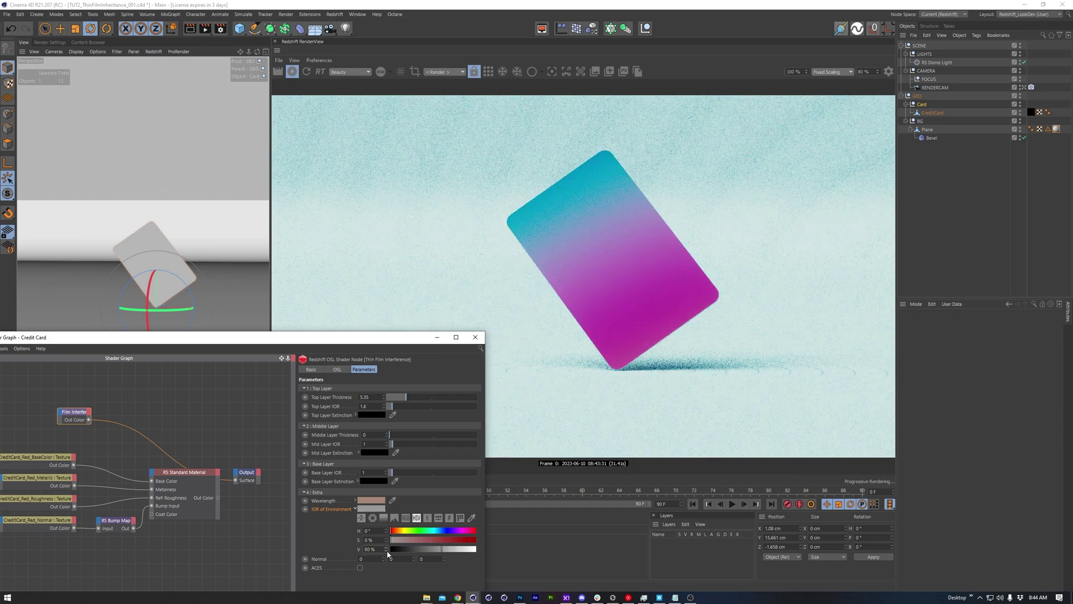
# Try lowering the IOR of Environment brightness to 30% to see how the interference colors change
pyautogui.click(387, 551)
pyautogui.click(387, 551)
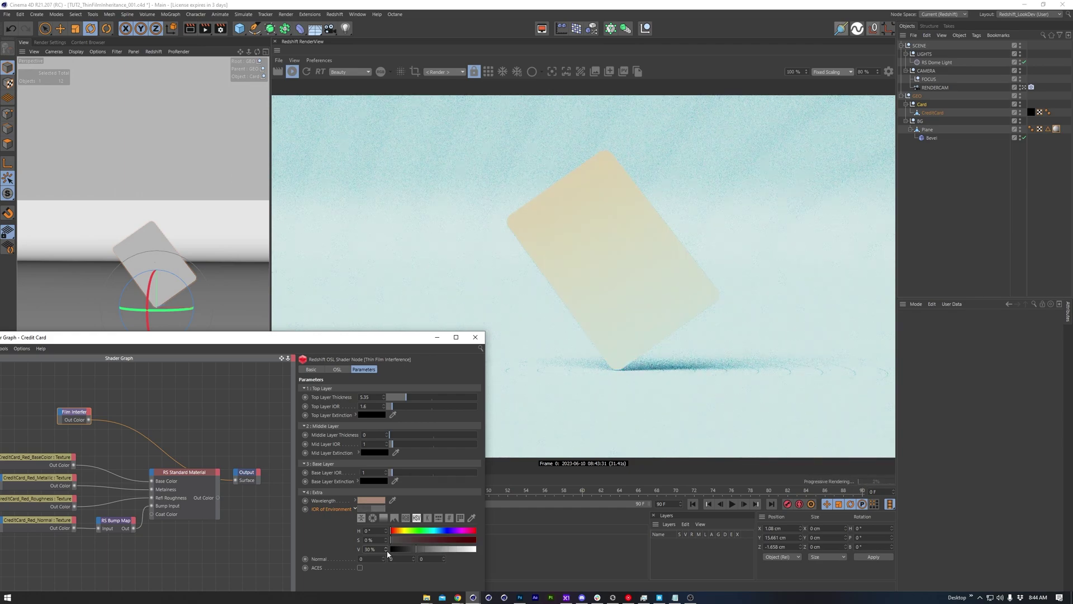
pyautogui.click(386, 551)
pyautogui.click(387, 551)
pyautogui.click(386, 551)
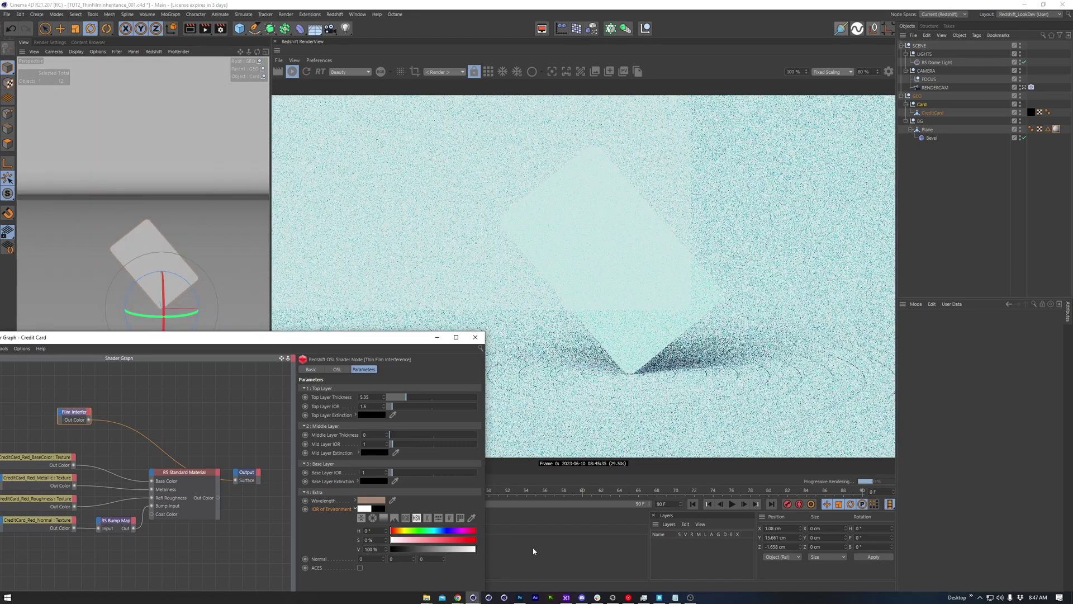
# Move the Thin Film Interference node below the textures, connect it to the standard material's Coat Color, and route the RS Standard Material back to Output
pyautogui.moveTo(73, 414); pyautogui.dragTo(62, 418)
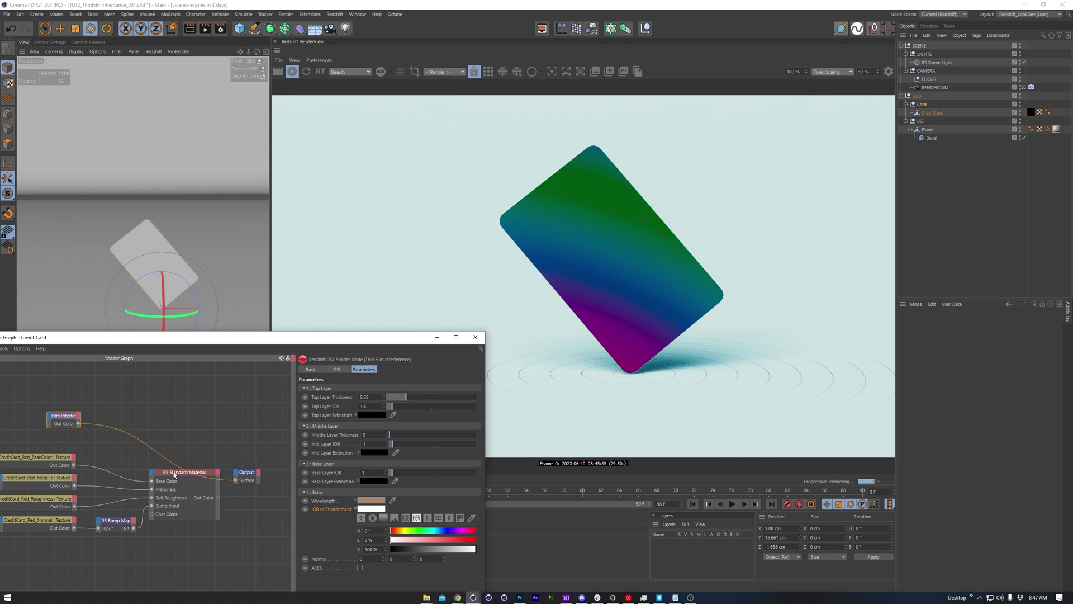
pyautogui.moveTo(130, 466); pyautogui.dragTo(82, 410, button='middle')
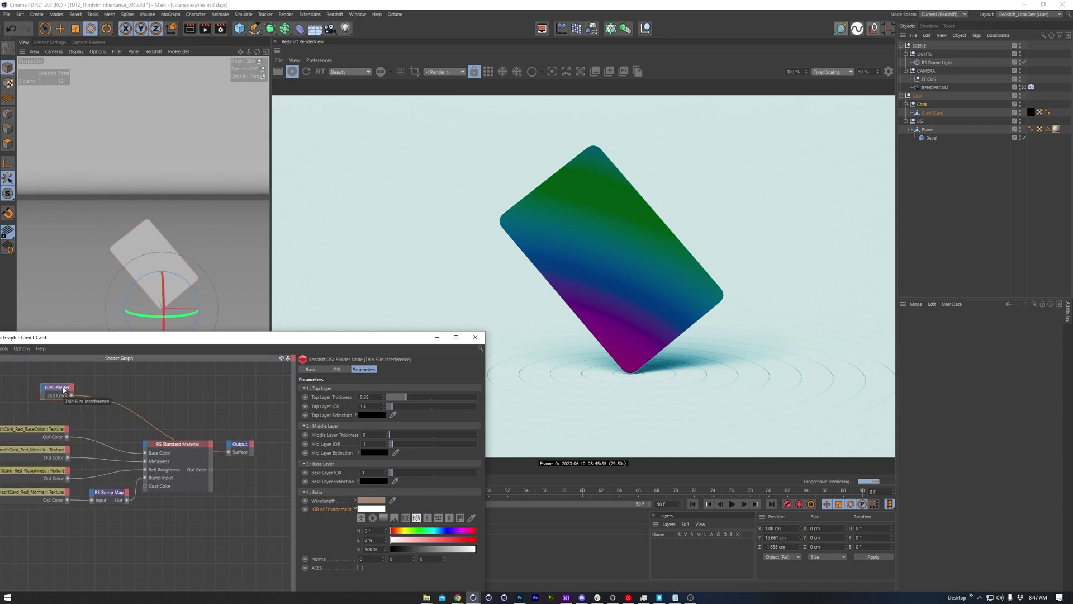
pyautogui.moveTo(63, 390); pyautogui.dragTo(65, 533)
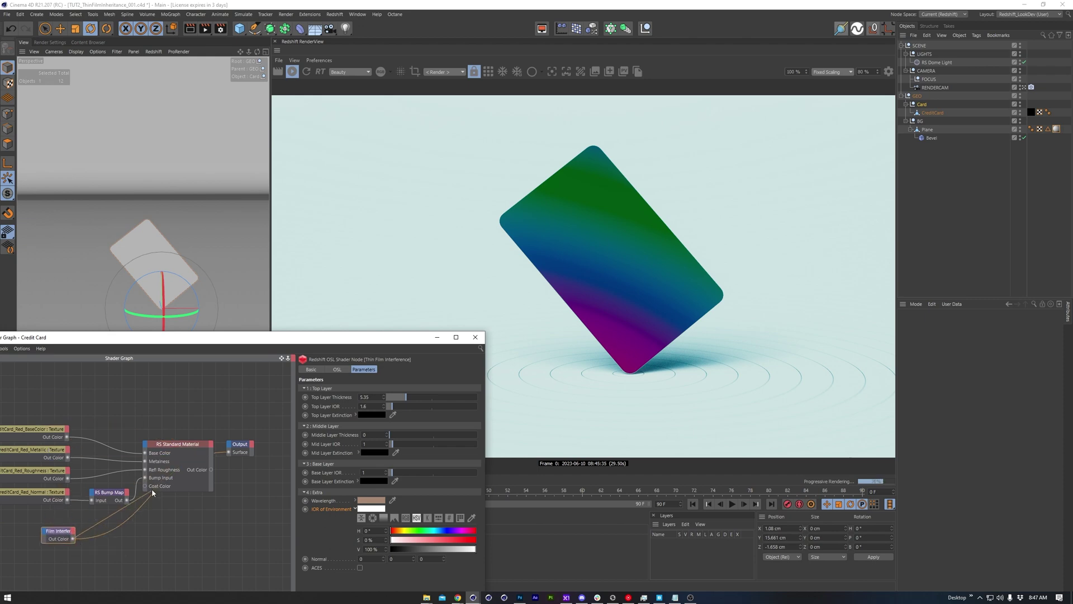
pyautogui.click(179, 455)
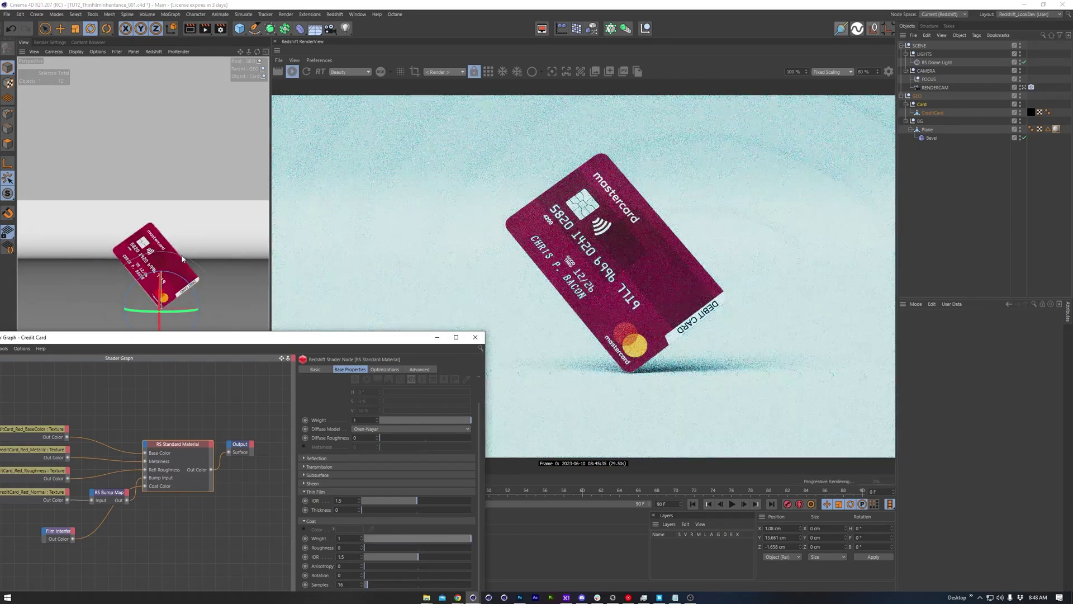
pyautogui.moveTo(175, 261)
pyautogui.keyDown('alt'); pyautogui.mouseDown()
pyautogui.moveTo(159, 253)
pyautogui.moveTo(186, 267)
pyautogui.moveTo(166, 262)
pyautogui.mouseUp(); pyautogui.keyUp('alt')
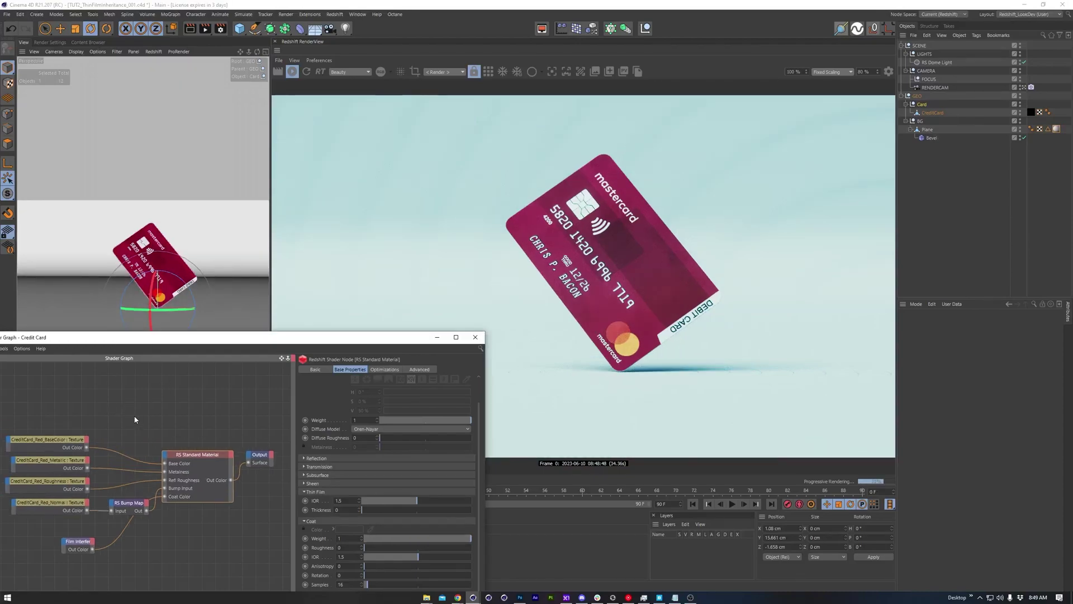
# Add an RS Color Layer with the BaseColor texture as Base Color and the Thin Film Interference node as Layer 1 Color
pyautogui.rightClick(132, 418)
pyautogui.write('layer')
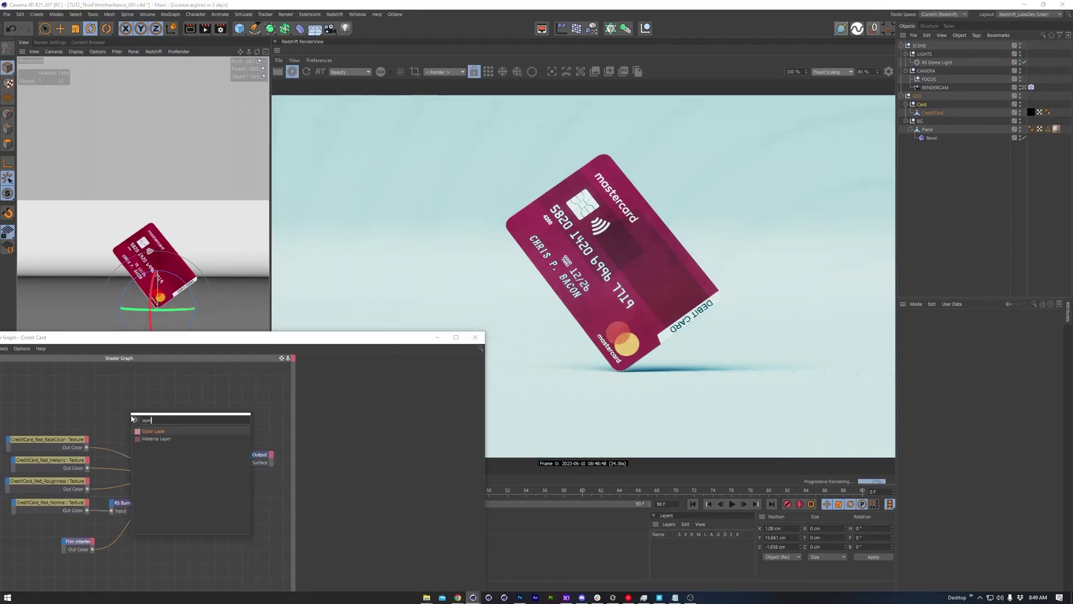
pyautogui.press('Return')
pyautogui.moveTo(133, 416); pyautogui.dragTo(125, 394)
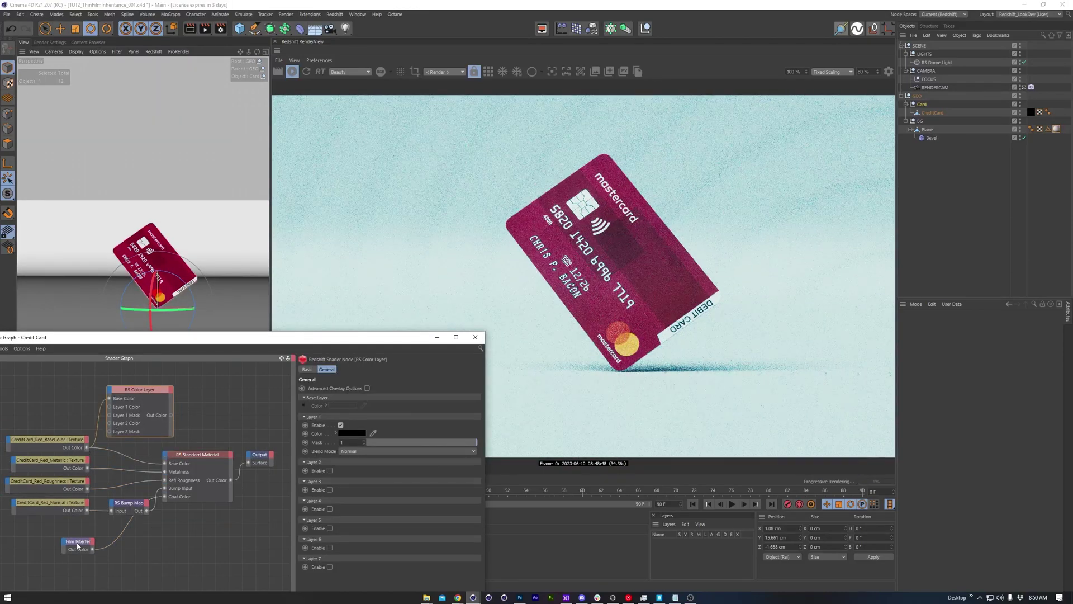
pyautogui.moveTo(78, 542); pyautogui.dragTo(248, 462)
# Preview the RS Color Layer through the Output and try Layer 1 blend modes such as Multiply and Overlay
pyautogui.click(150, 389)
pyautogui.scroll(-2, 357, 451)
pyautogui.scroll(-8, 357, 455)
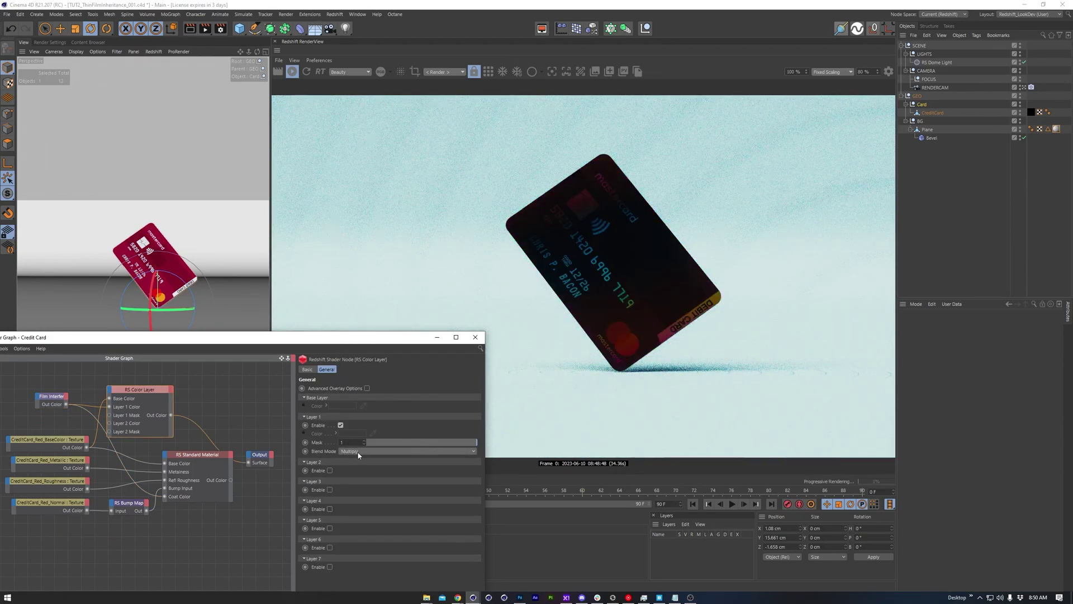
pyautogui.scroll(-4, 358, 451)
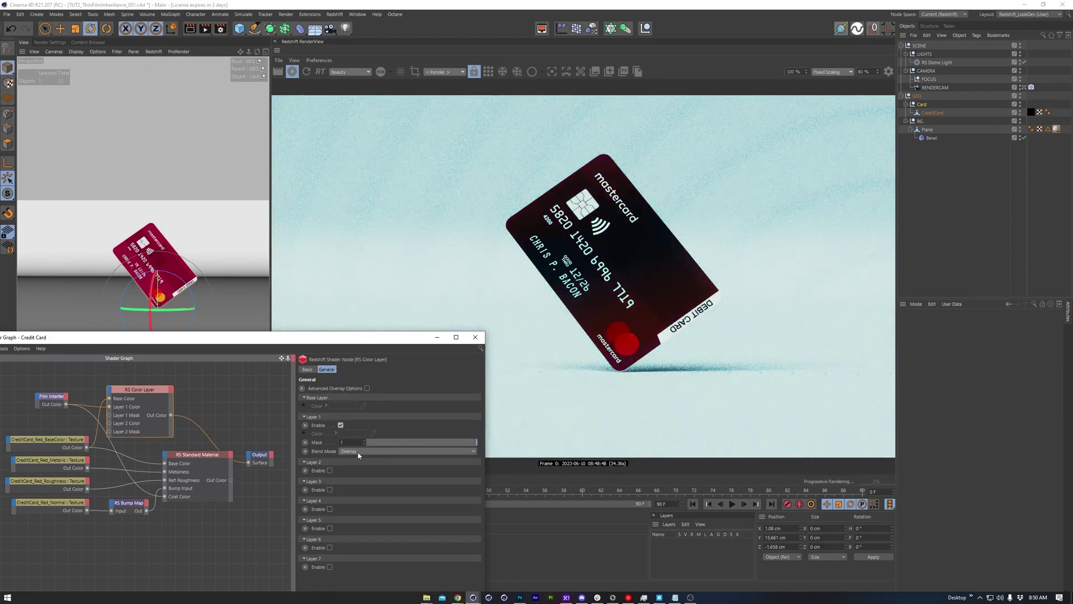
# Remove the unused ports from the RS Color Layer and feed its color into the RS Standard Material's Base Color
pyautogui.rightClick(156, 398)
pyautogui.moveTo(173, 440)
pyautogui.click(226, 441)
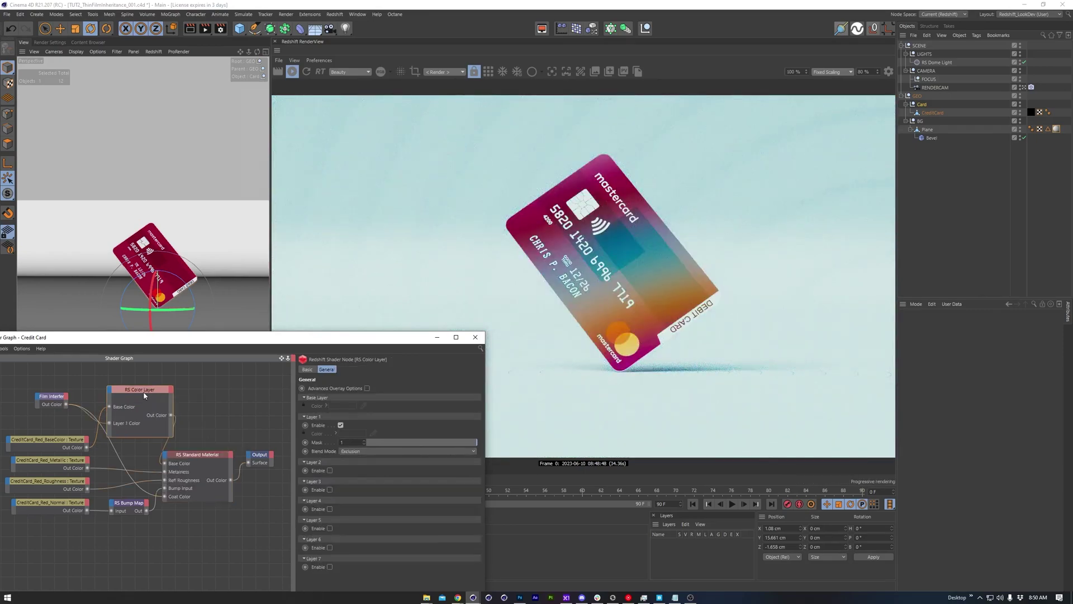
pyautogui.doubleClick(140, 390)
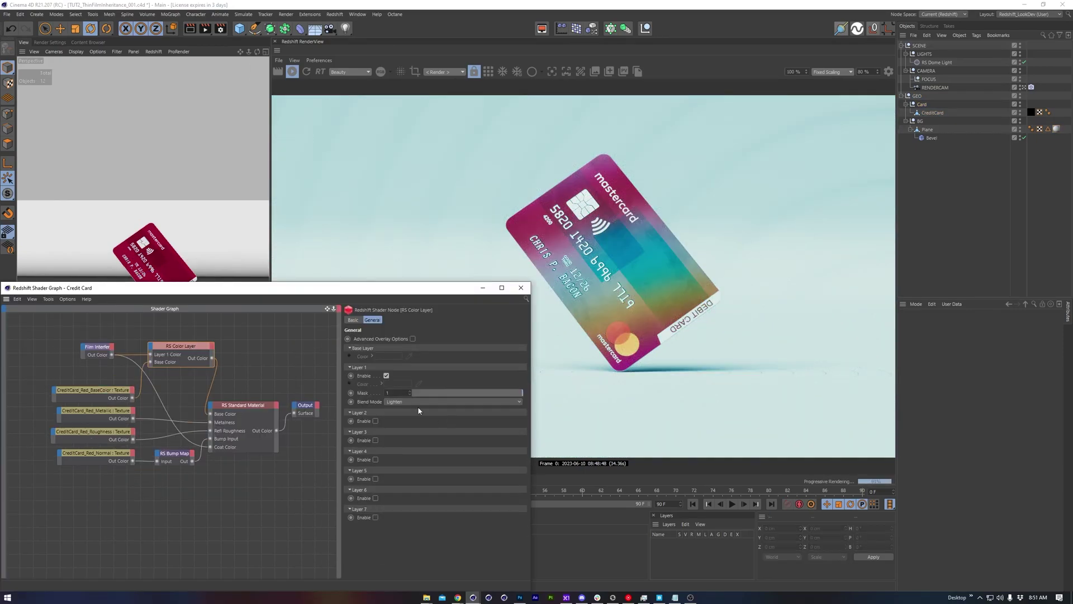
# Set the color layer's Layer 1 Blend Mode to Difference and check the card's color shift from another angle
pyautogui.click(418, 401)
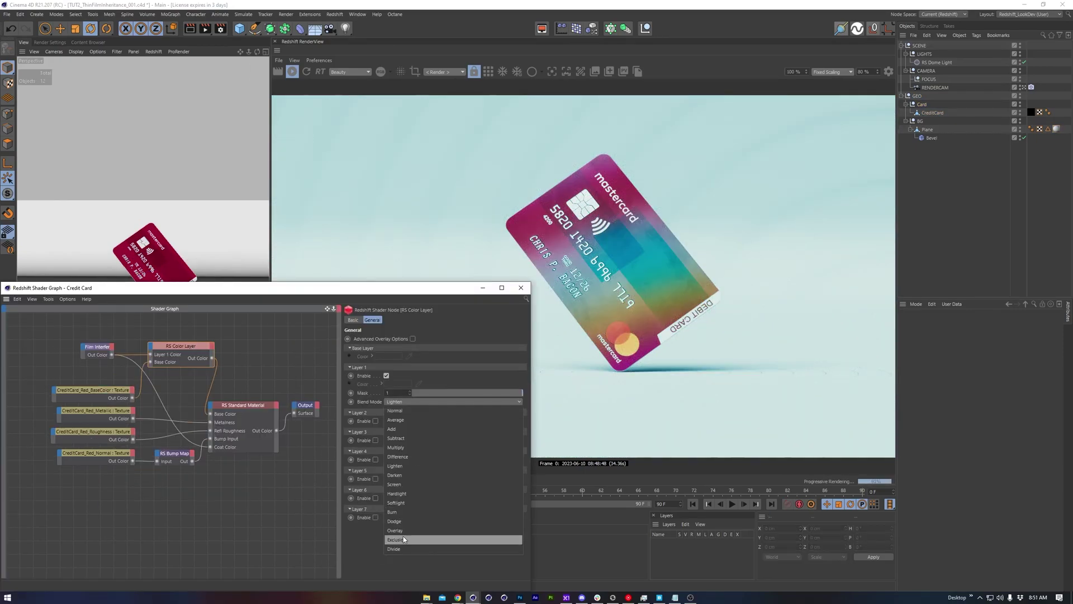
pyautogui.click(414, 459)
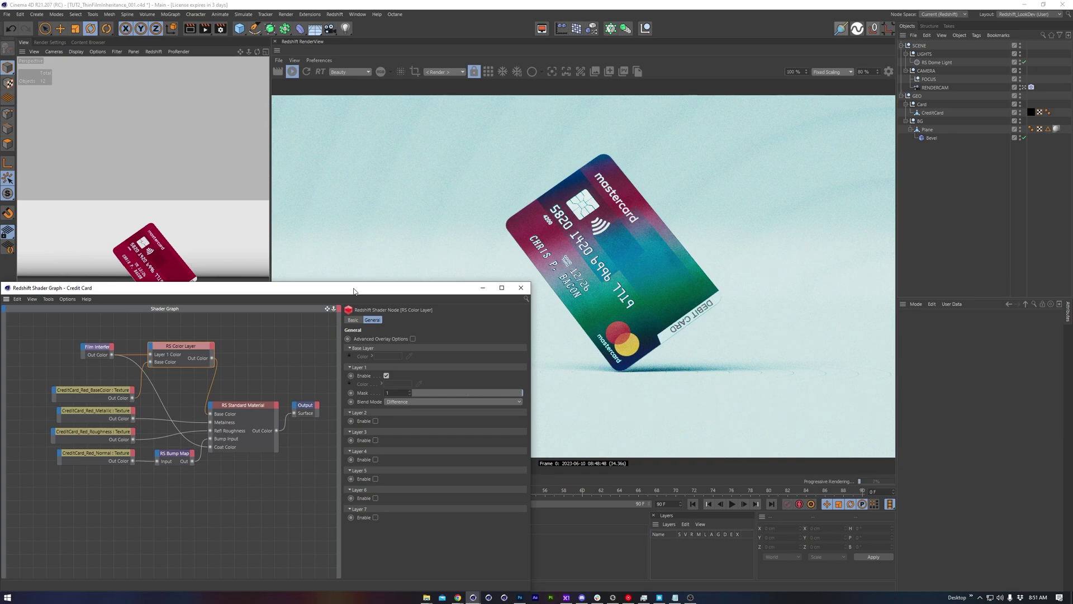
pyautogui.keyDown('alt'); pyautogui.moveTo(169, 249); pyautogui.dragTo(150, 248); pyautogui.keyUp('alt')
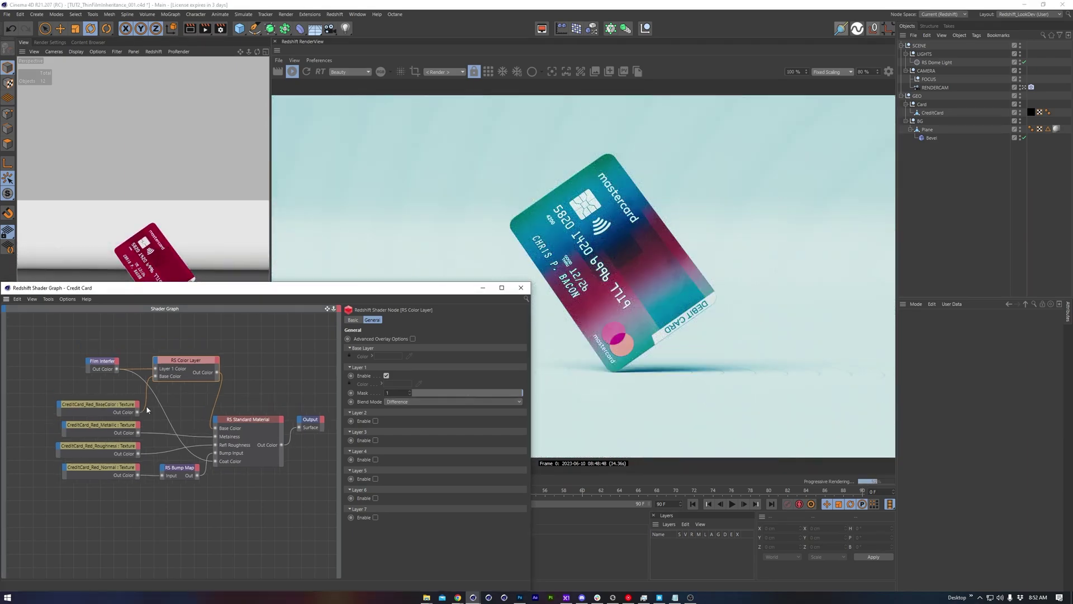
# Add an RS Scalar Ramp node under the Thin Film Interference node and feed the Metallic texture into it
pyautogui.hotkey('shift', 'c')
pyautogui.write('scal')
pyautogui.press('Return')
pyautogui.moveTo(96, 384); pyautogui.dragTo(98, 388)
pyautogui.click(123, 455)
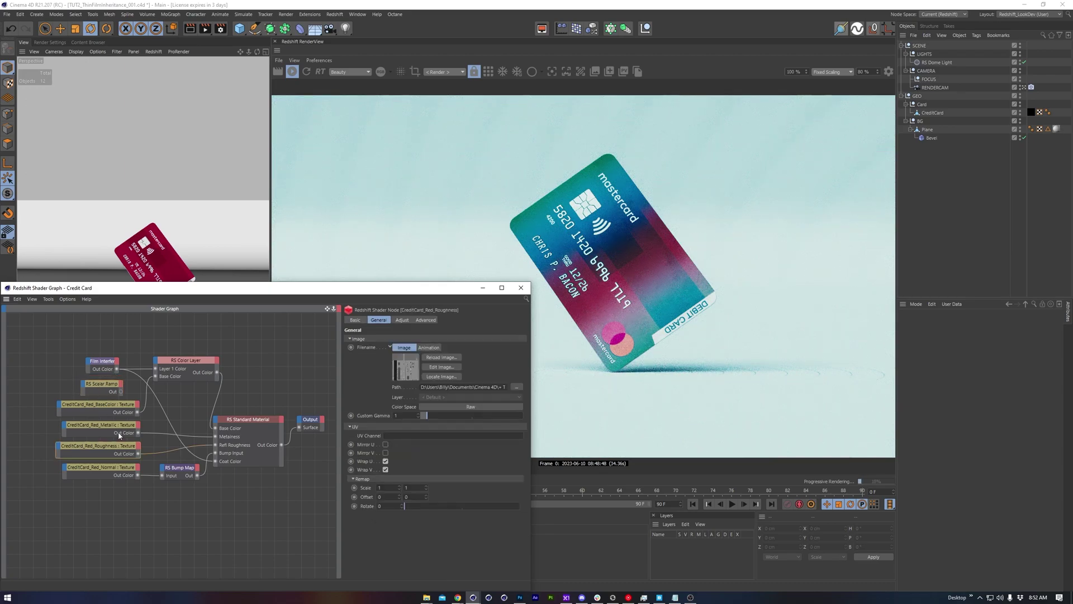
pyautogui.click(120, 433)
# Shape the scalar ramp to fall to 0 at X 0.742 and connect it to the color layer's Layer 1 Mask
pyautogui.click(79, 382)
pyautogui.moveTo(510, 434); pyautogui.dragTo(480, 512)
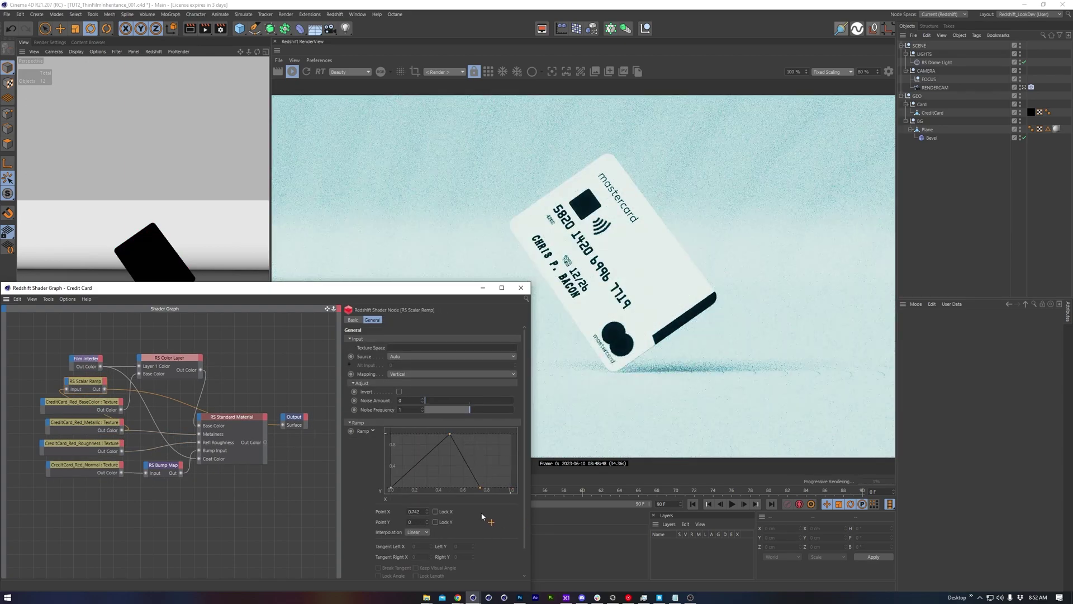
pyautogui.moveTo(104, 389); pyautogui.dragTo(138, 360)
pyautogui.click(232, 416)
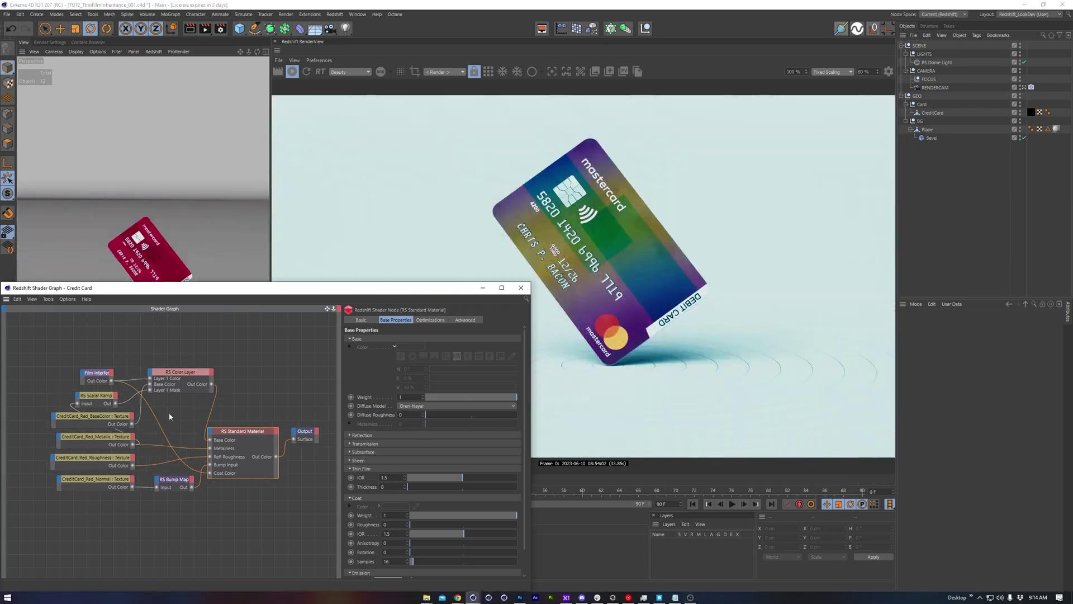
# Add an RS Tiles node above the Thin Film Interference node and preview it through the Output's Surface
pyautogui.click(123, 361)
pyautogui.moveTo(130, 356); pyautogui.dragTo(113, 345)
pyautogui.press('o')
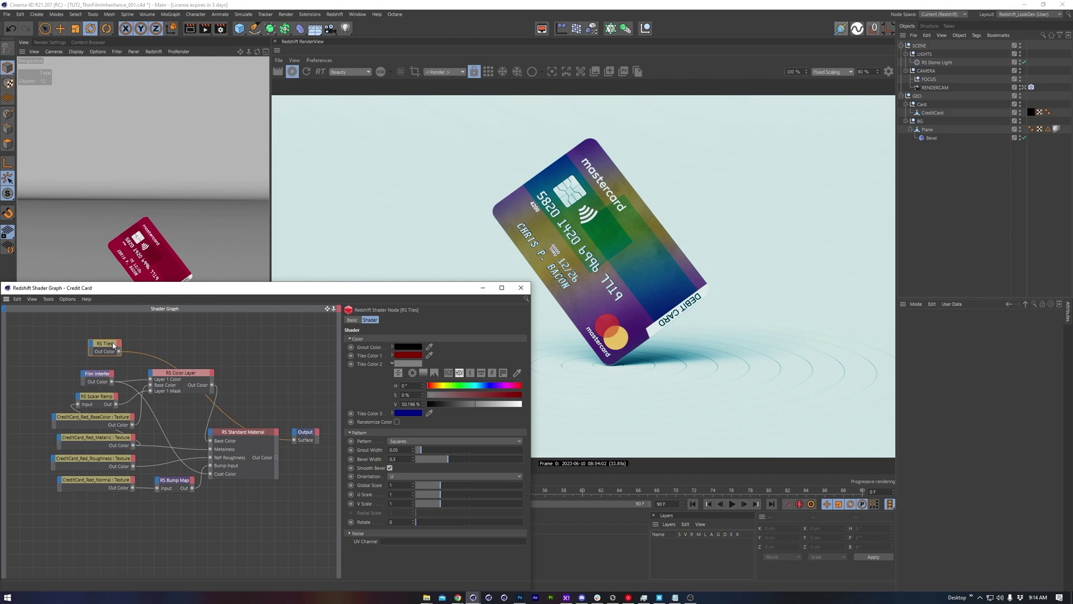
# Raise the three tile colors to full brightness: red for Color 1, white for Color 2 and blue for Color 3
pyautogui.click(412, 364)
pyautogui.moveTo(472, 381); pyautogui.dragTo(505, 383)
pyautogui.click(396, 394)
pyautogui.click(411, 412)
pyautogui.moveTo(473, 430); pyautogui.dragTo(503, 432)
pyautogui.click(393, 445)
pyautogui.click(413, 355)
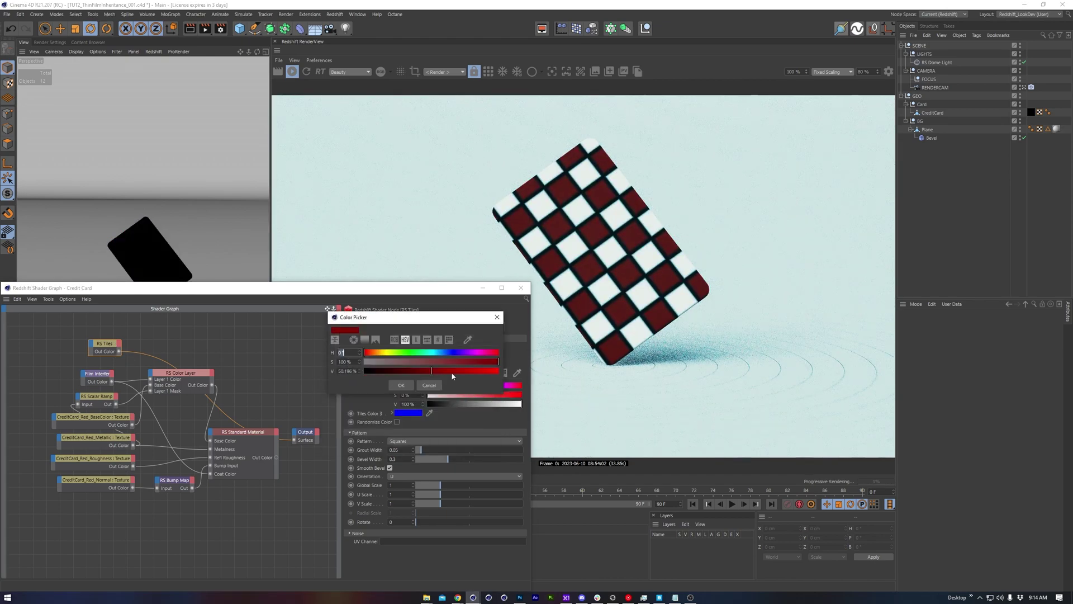
pyautogui.moveTo(450, 371); pyautogui.dragTo(504, 373)
pyautogui.click(395, 386)
# Browse the tile patterns, choose Brick 1 and enable Randomize Color
pyautogui.scroll(-1, 406, 442)
pyautogui.scroll(-3, 407, 443)
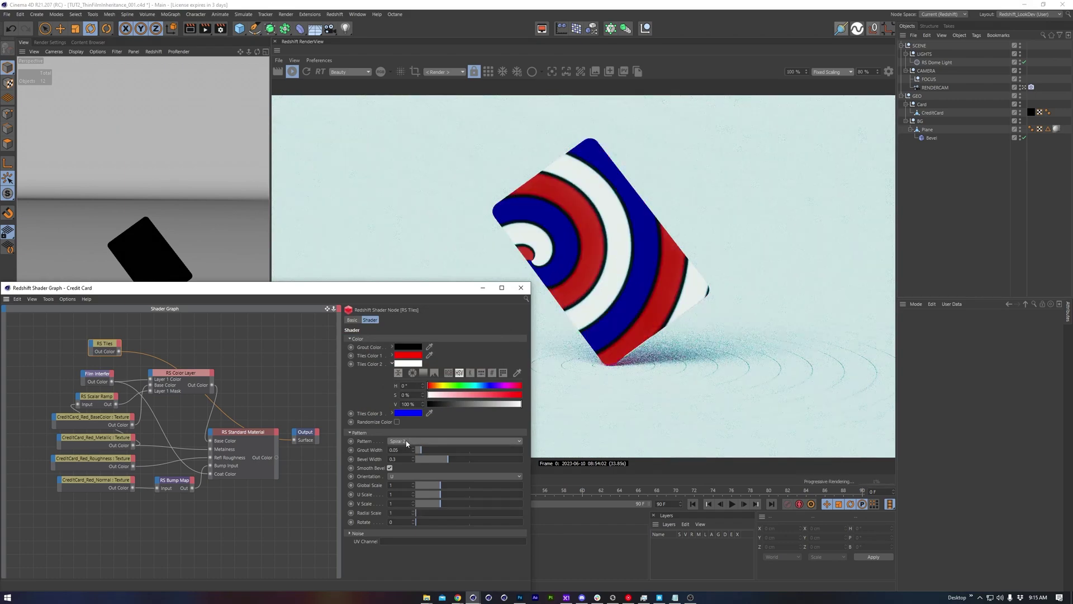
pyautogui.click(407, 443)
pyautogui.click(403, 184)
pyautogui.click(397, 421)
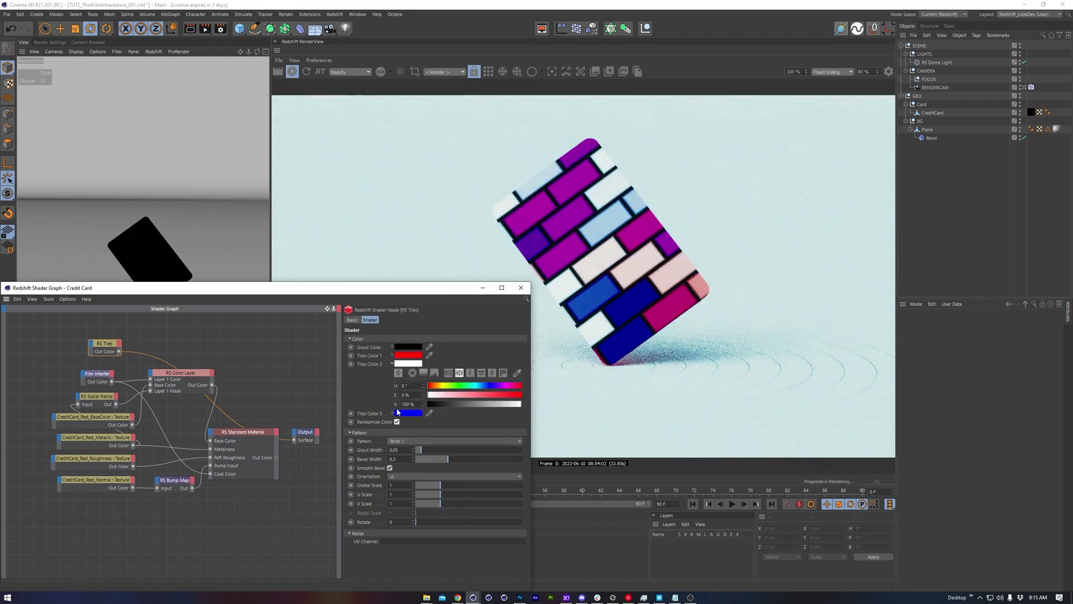
# Set the tiles' Global Scale to 0.25, Grout Width to 0.01 and Bevel Width to 0.05
pyautogui.click(393, 364)
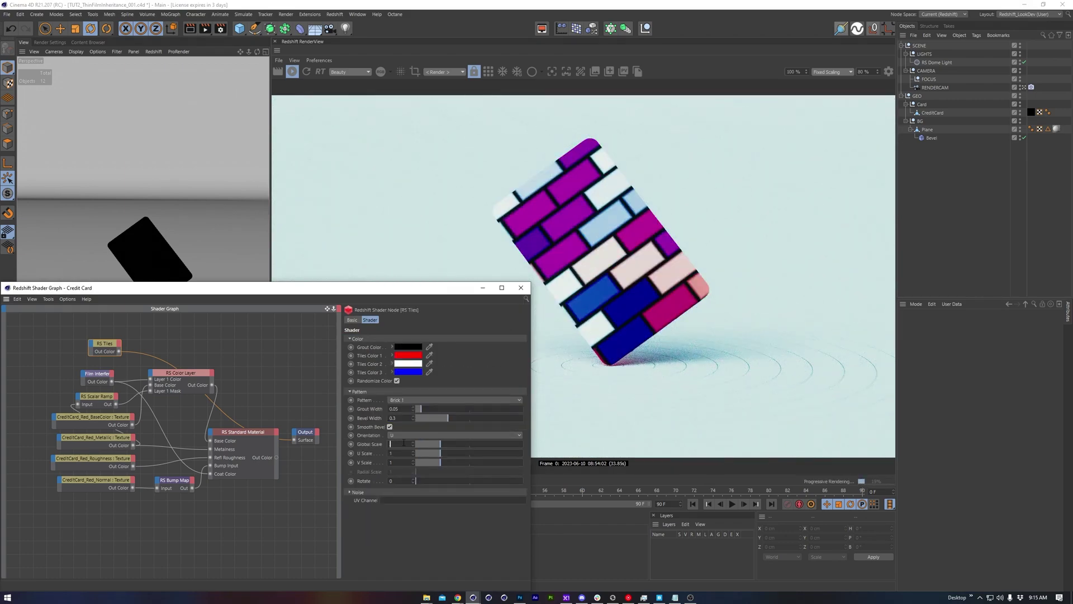
pyautogui.write('0.25')
pyautogui.press('Return')
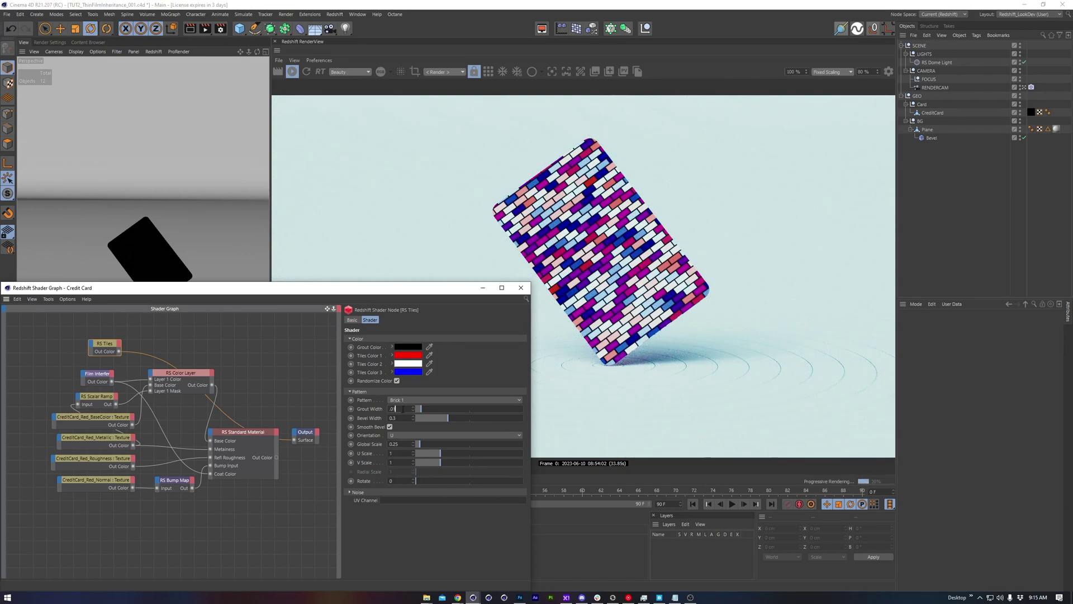
pyautogui.write('1')
pyautogui.press('Tab')
pyautogui.write('.05')
pyautogui.press('Return')
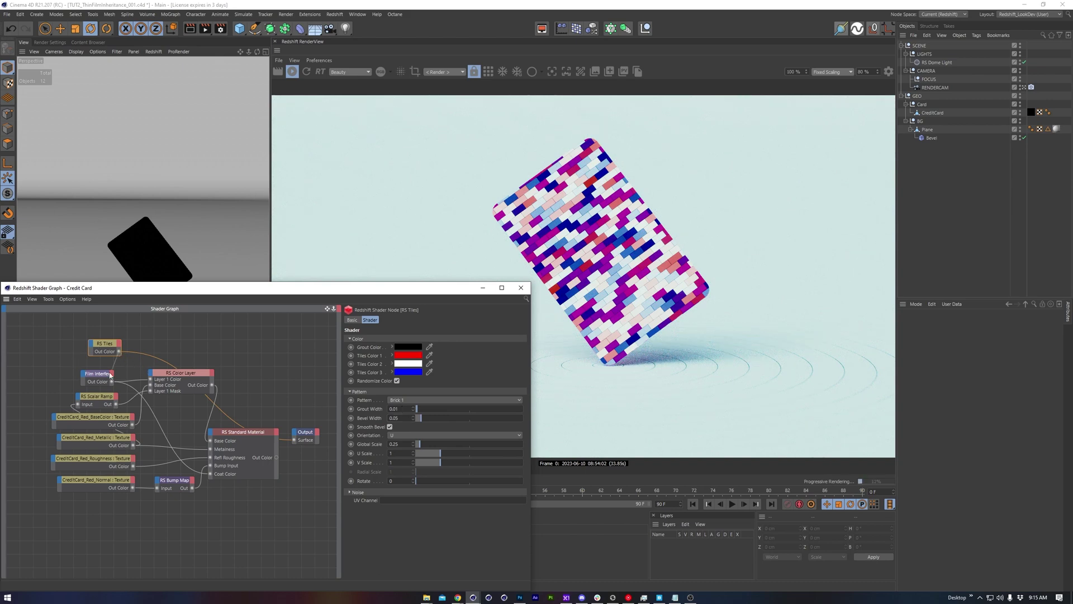
# Connect the RS Tiles color to the Thin Film Interference node's IOR Outside input and preview the interference result through the Output
pyautogui.click(83, 376)
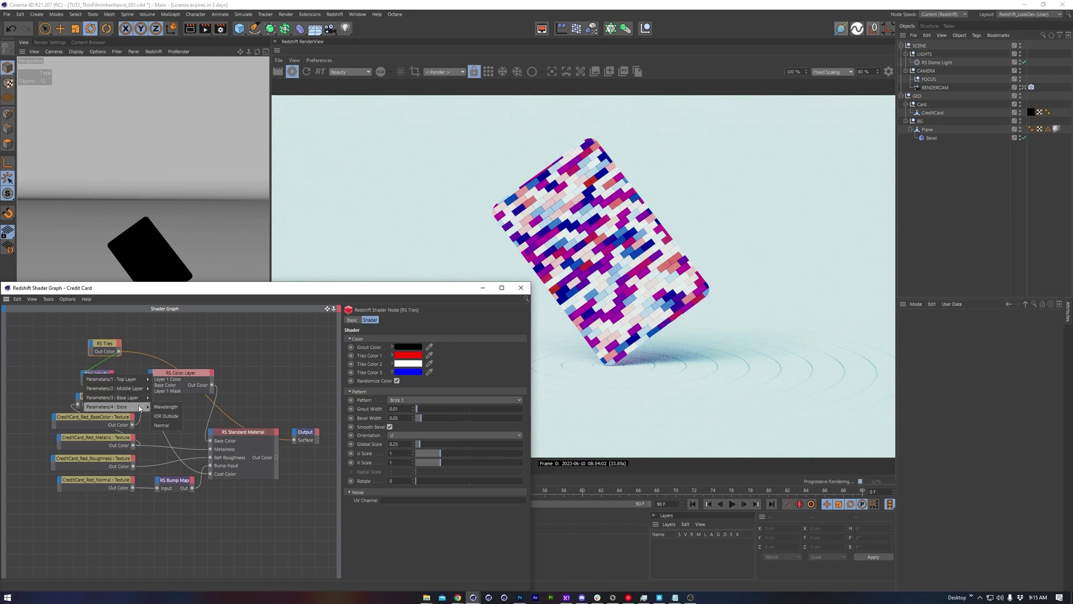
pyautogui.click(171, 417)
pyautogui.moveTo(102, 348); pyautogui.dragTo(33, 378)
pyautogui.click(93, 377)
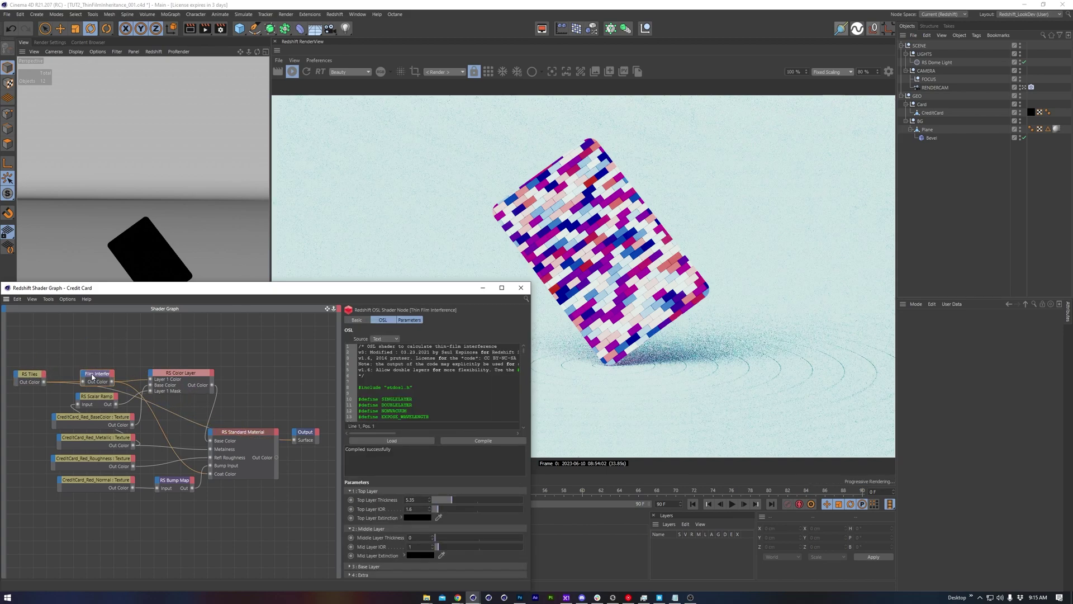
pyautogui.moveTo(156, 261)
pyautogui.keyDown('alt'); pyautogui.mouseDown()
pyautogui.moveTo(136, 251)
pyautogui.moveTo(156, 262)
pyautogui.mouseUp(); pyautogui.keyUp('alt')
# Try other RS Tiles patterns on the thin film, including Circles 1 and Rings 2
pyautogui.click(29, 374)
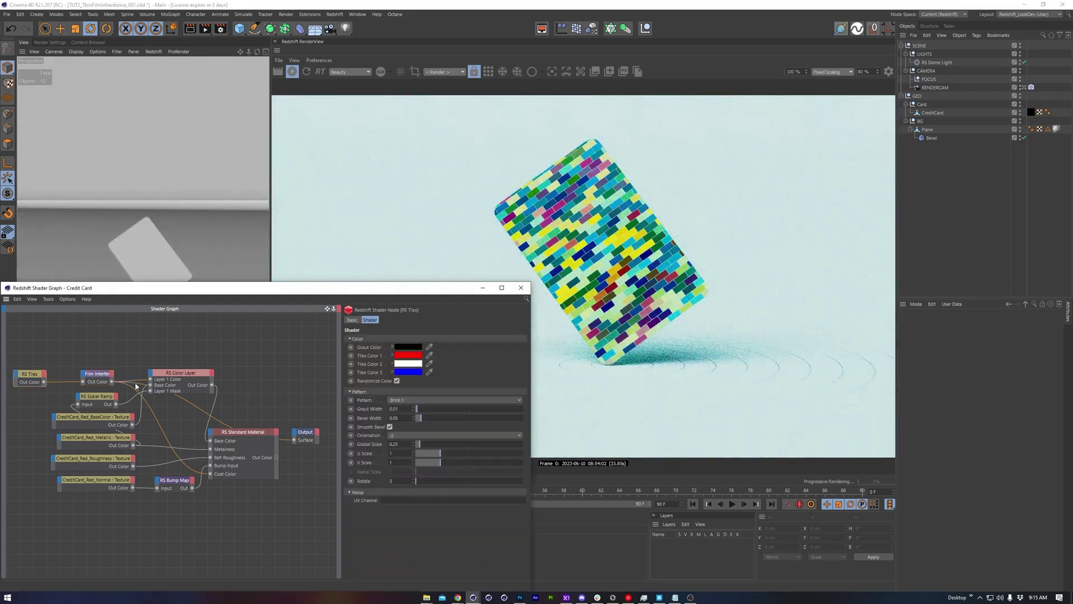
pyautogui.scroll(-3, 415, 400)
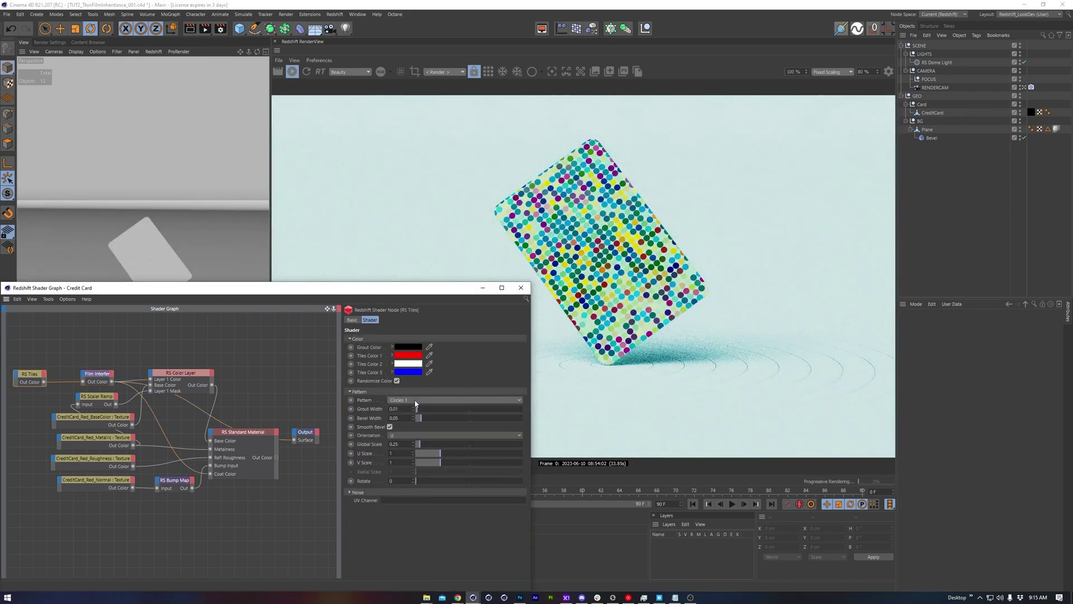
pyautogui.scroll(-4, 415, 401)
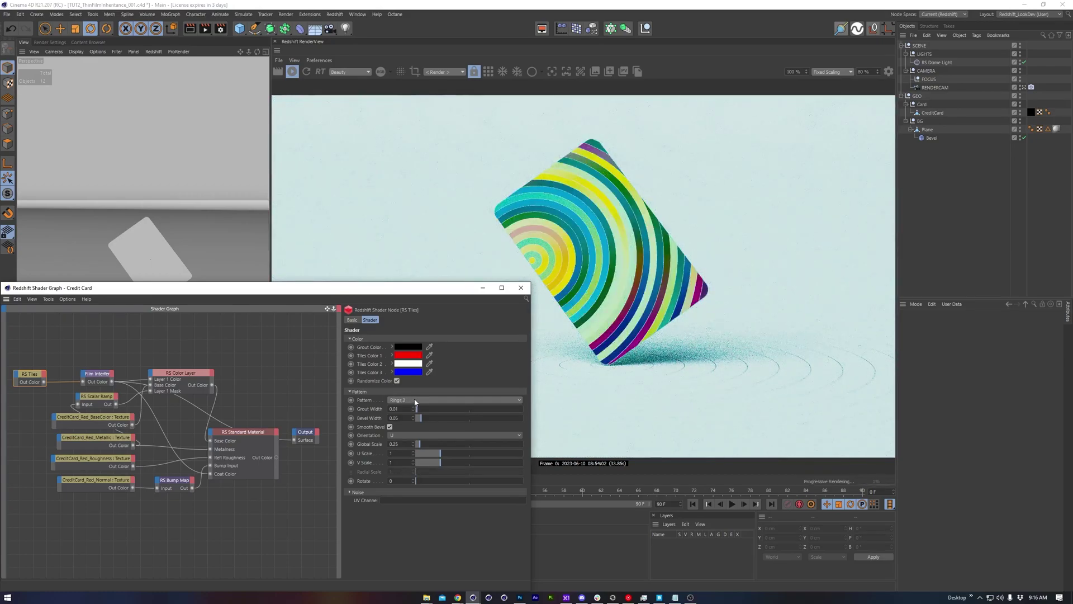
# Route the RS Standard Material back to Output and set the tile pattern to Sawtooth 1
pyautogui.click(238, 433)
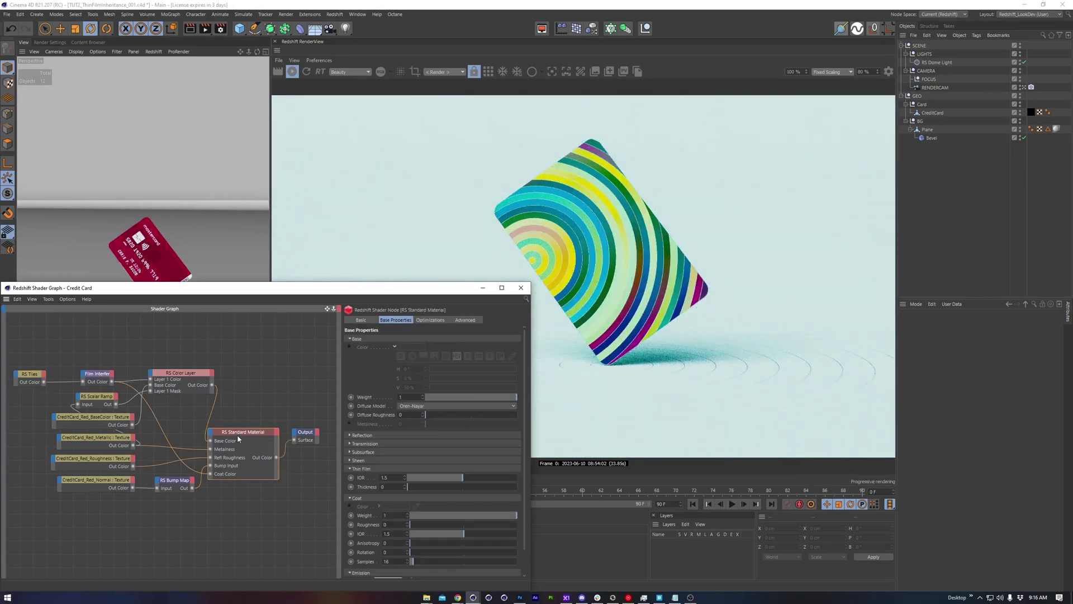
pyautogui.click(29, 374)
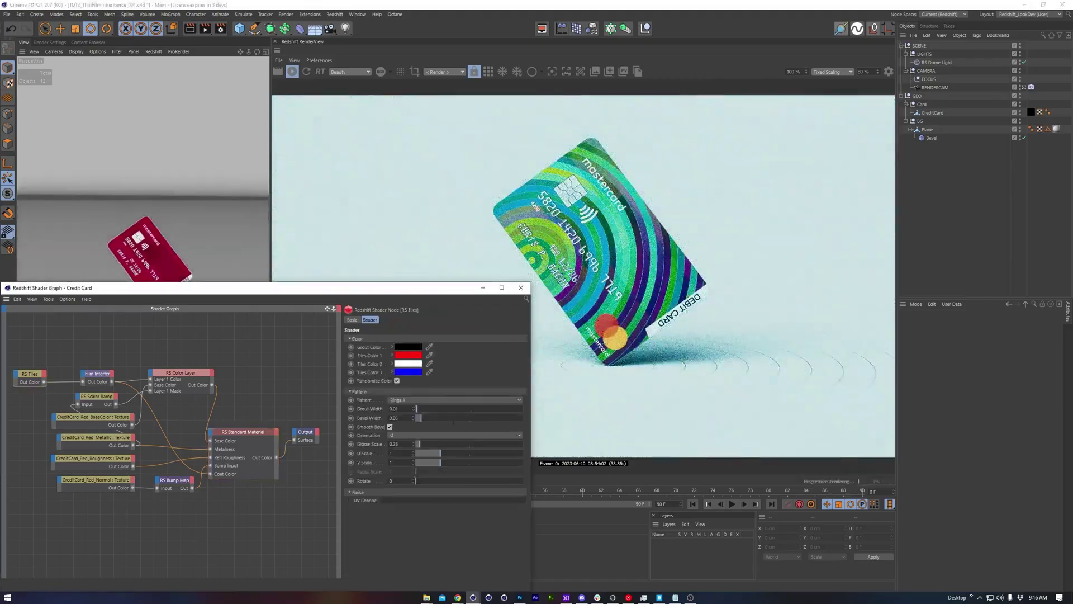
pyautogui.scroll(-2, 414, 400)
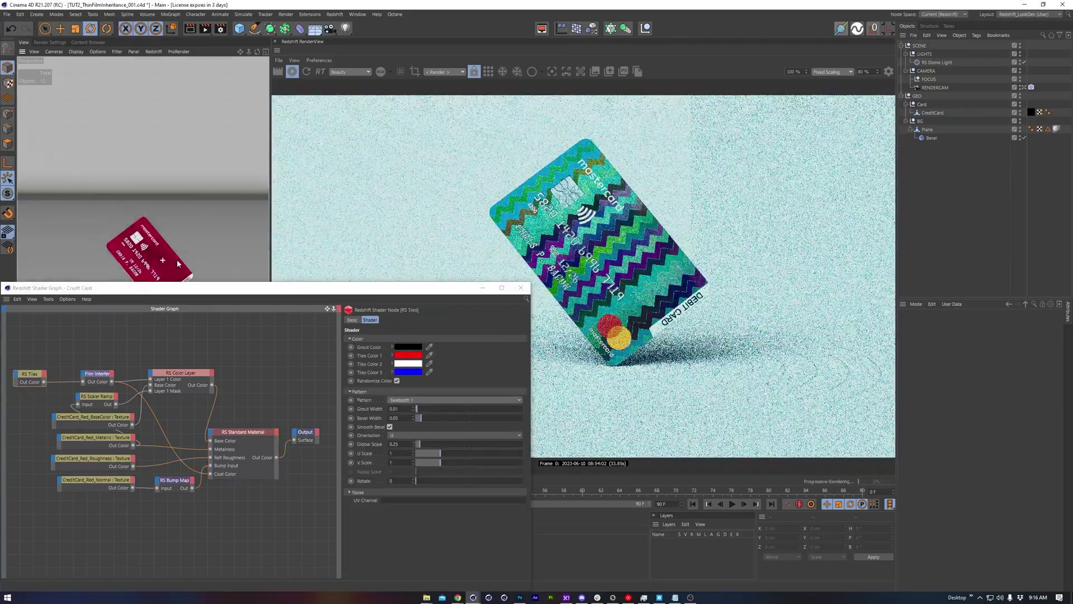
# Try a tile Rotate value of 90, reset it to 0, and switch the RS Tiles pattern to Triangles 2
pyautogui.doubleClick(406, 481)
pyautogui.write('90')
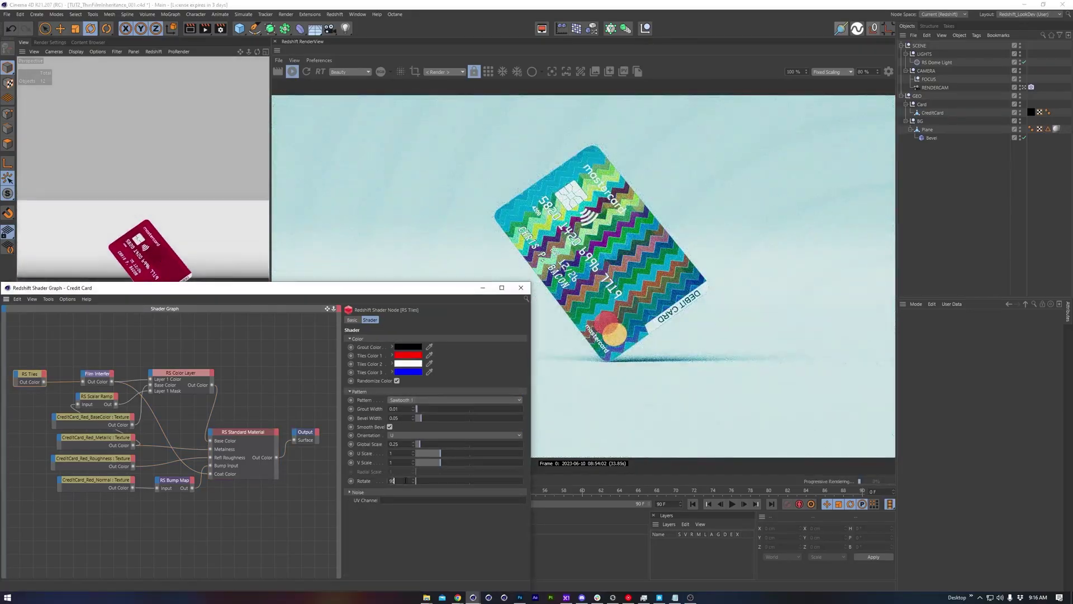
pyautogui.press('Return')
pyautogui.write('0')
pyautogui.press('Return')
pyautogui.scroll(-3, 401, 403)
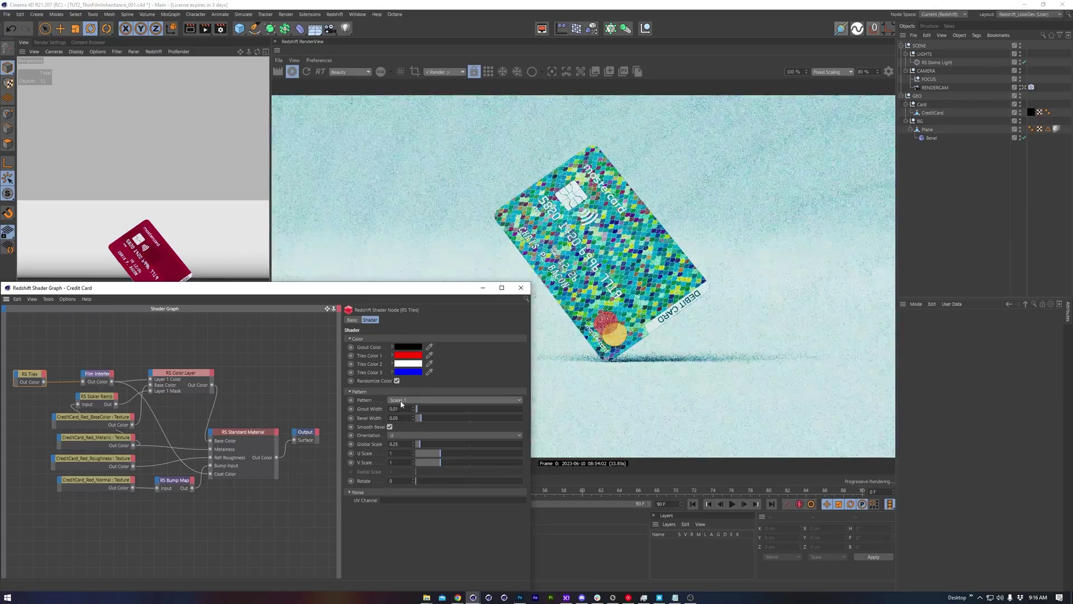
pyautogui.scroll(-2, 402, 400)
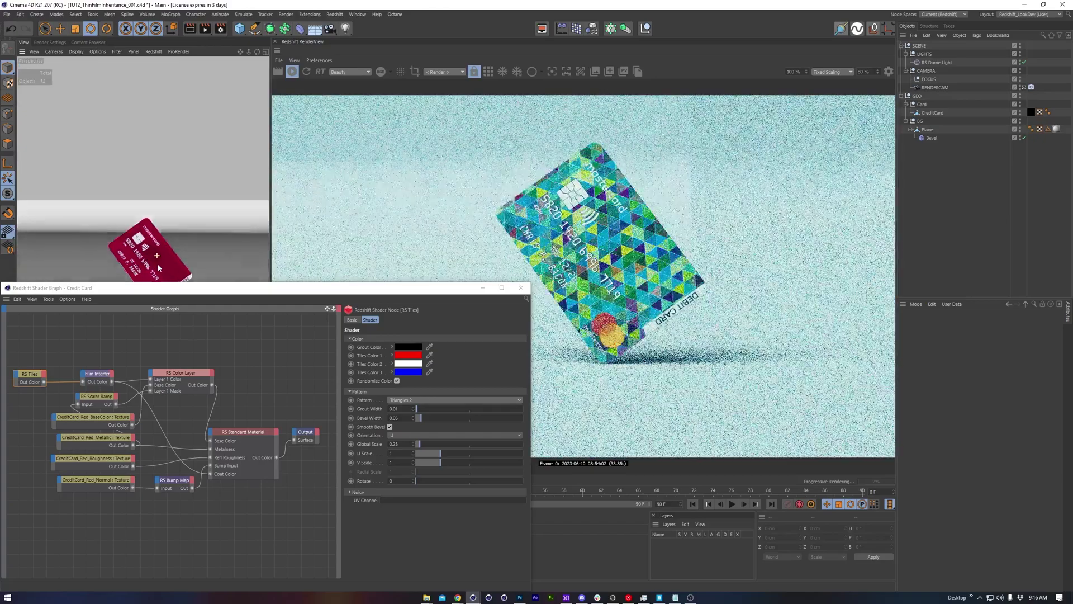
# Set the Thin Film Interference node's Top Layer Thickness to 5
pyautogui.click(98, 374)
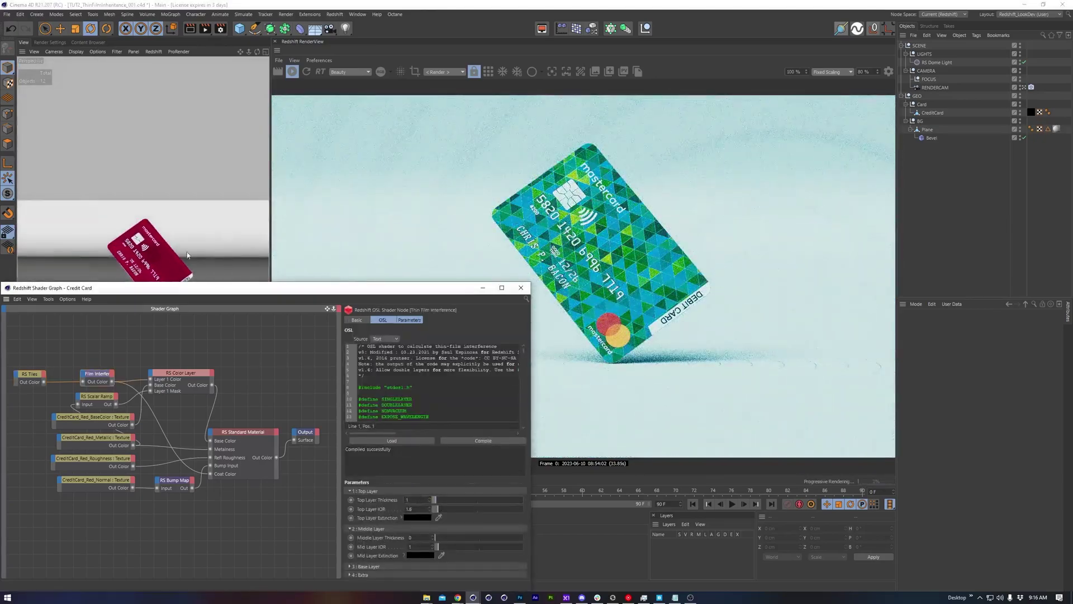
pyautogui.moveTo(187, 255)
pyautogui.keyDown('alt'); pyautogui.mouseDown()
pyautogui.moveTo(166, 266)
pyautogui.moveTo(187, 257)
pyautogui.mouseUp(); pyautogui.keyUp('alt')
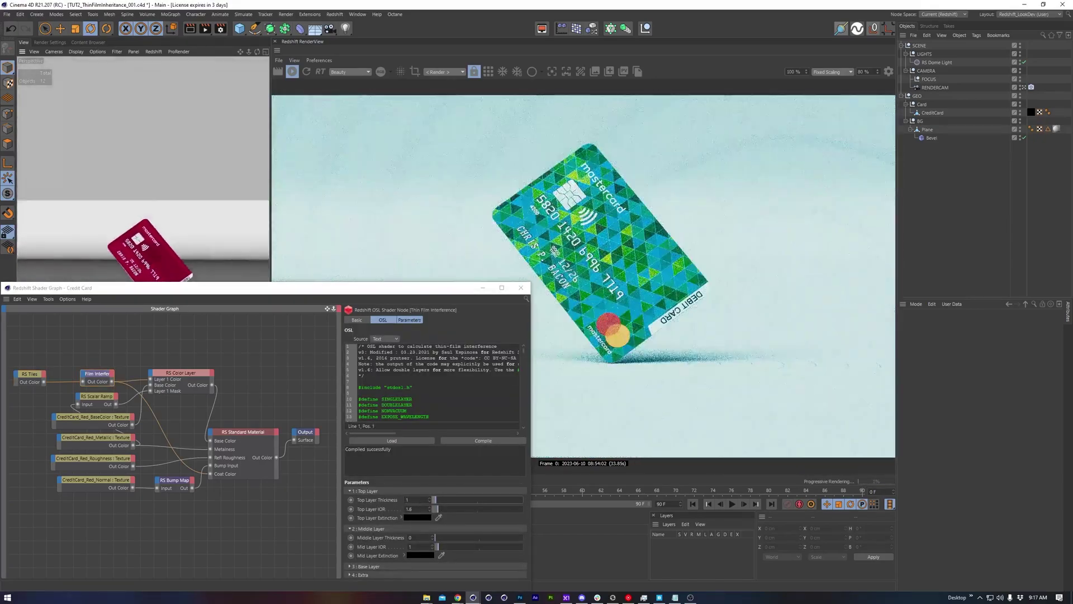
pyautogui.doubleClick(417, 499)
pyautogui.write('5')
pyautogui.press('Return')
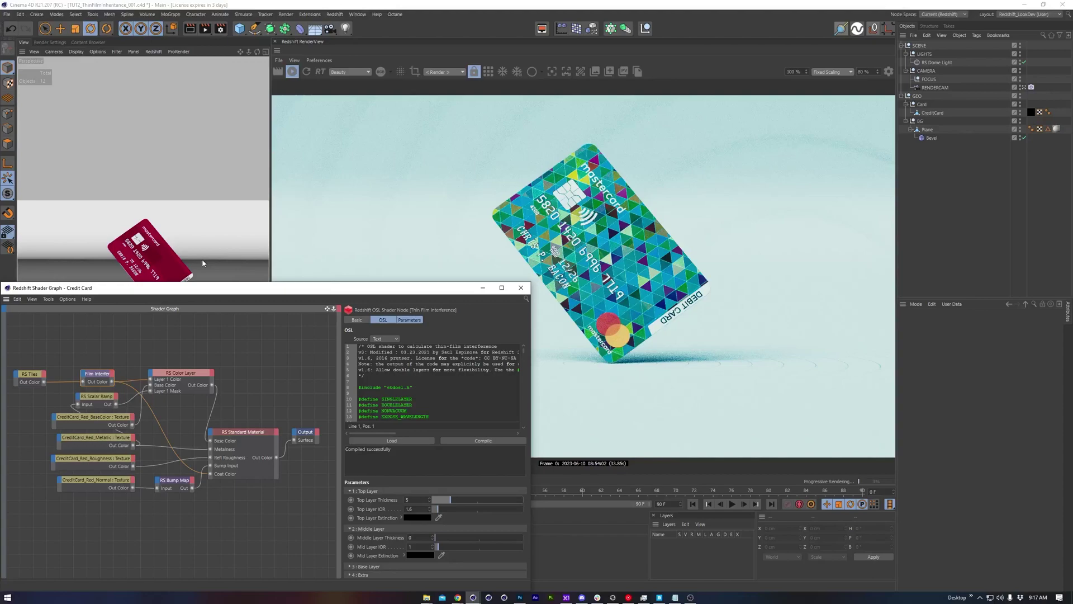
# Try the Weave pattern on the RS Tiles node and set its pattern to Rings 1
pyautogui.click(30, 374)
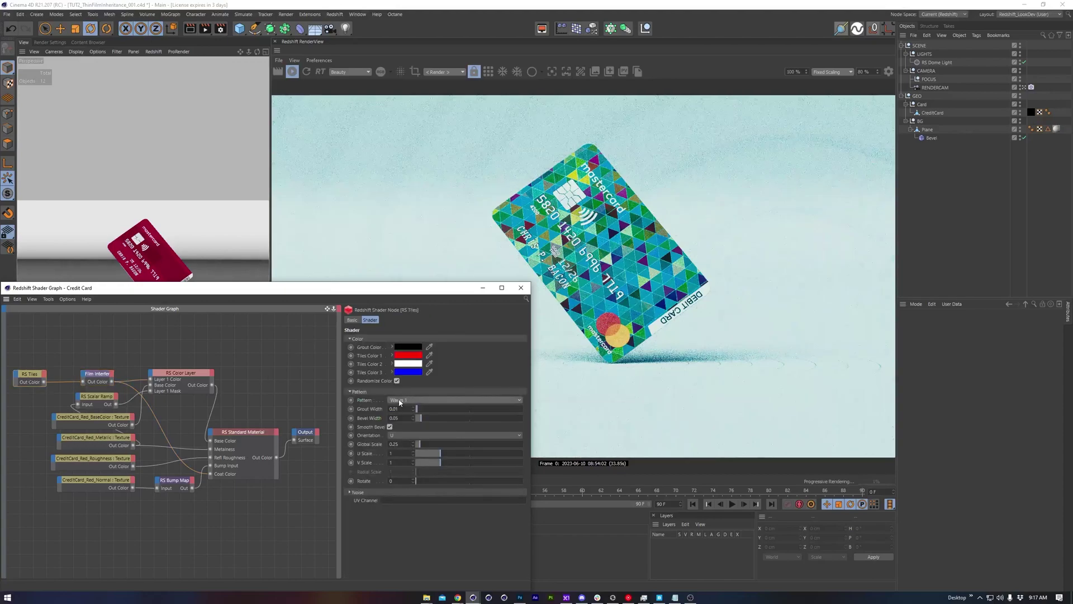
pyautogui.scroll(-1, 399, 402)
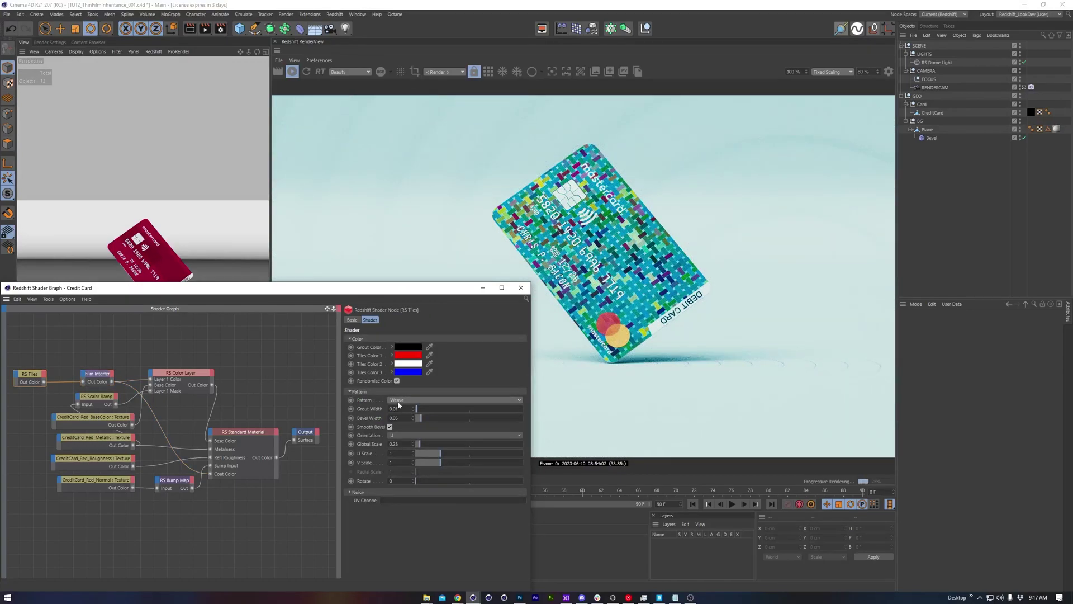
pyautogui.click(399, 400)
pyautogui.click(408, 309)
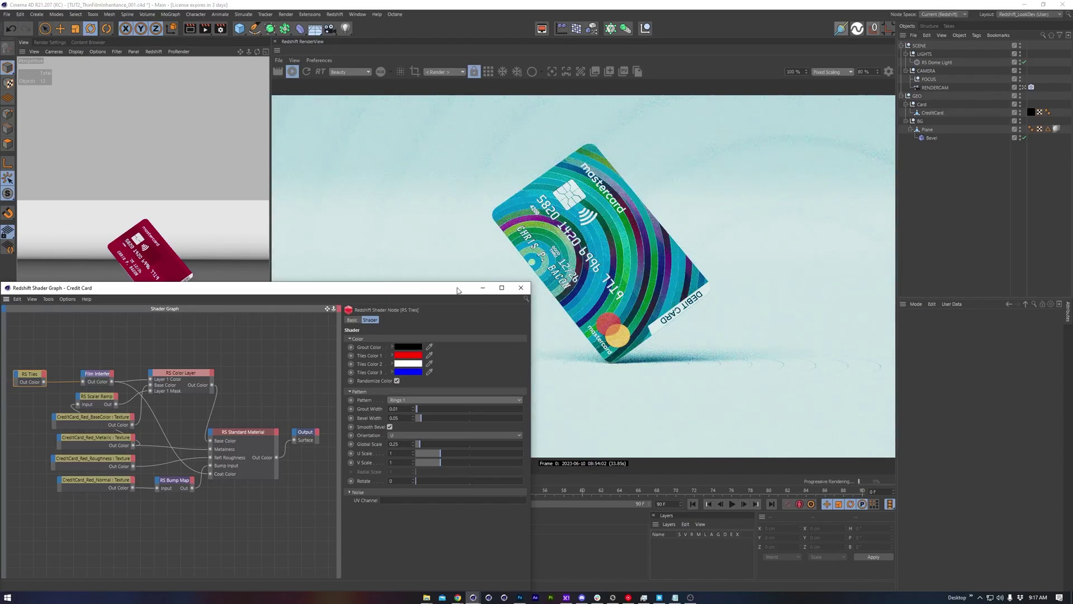
# Try rotating the CreditCard object in the viewport to check its iridescence, and undo the rotation
pyautogui.moveTo(458, 290); pyautogui.dragTo(455, 389)
pyautogui.click(922, 104)
pyautogui.moveTo(168, 304)
pyautogui.mouseDown()
pyautogui.moveTo(180, 304)
pyautogui.moveTo(169, 304)
pyautogui.mouseUp()
pyautogui.click(163, 269)
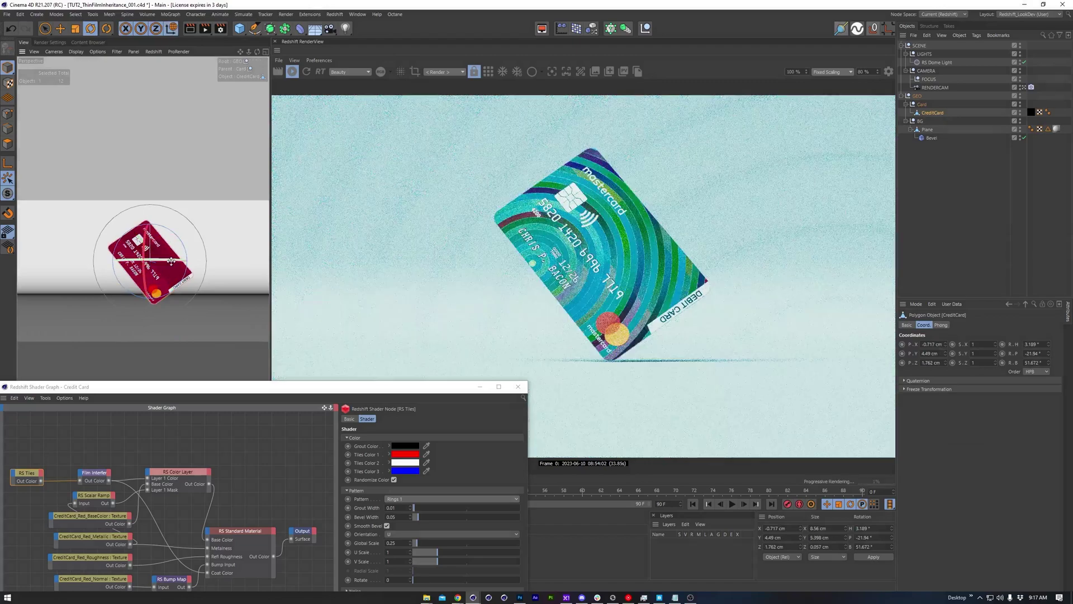
pyautogui.moveTo(171, 261); pyautogui.dragTo(156, 294)
pyautogui.hotkey('ctrl', 'z')
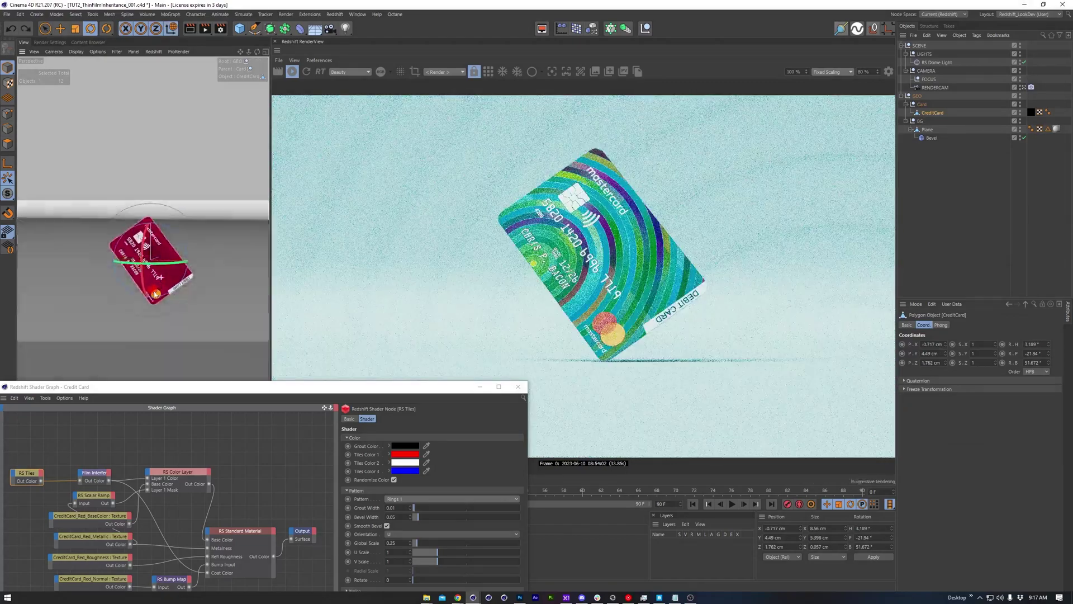
pyautogui.moveTo(163, 389); pyautogui.dragTo(178, 296)
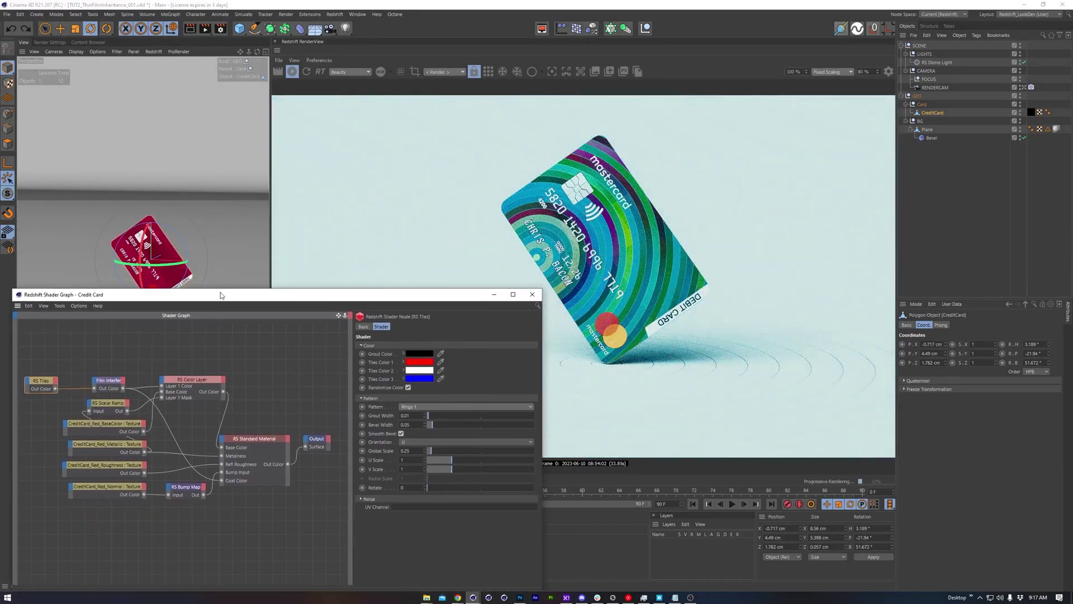